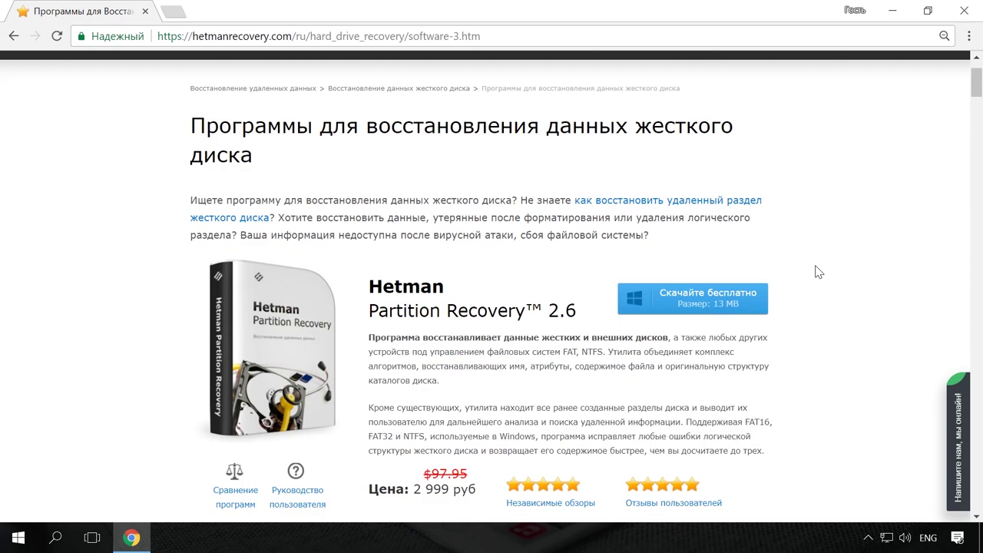
Open the Hetman blog and its article on quickly finding files in Windows.
{"action": "left_click", "coordinate": [761, 109]}
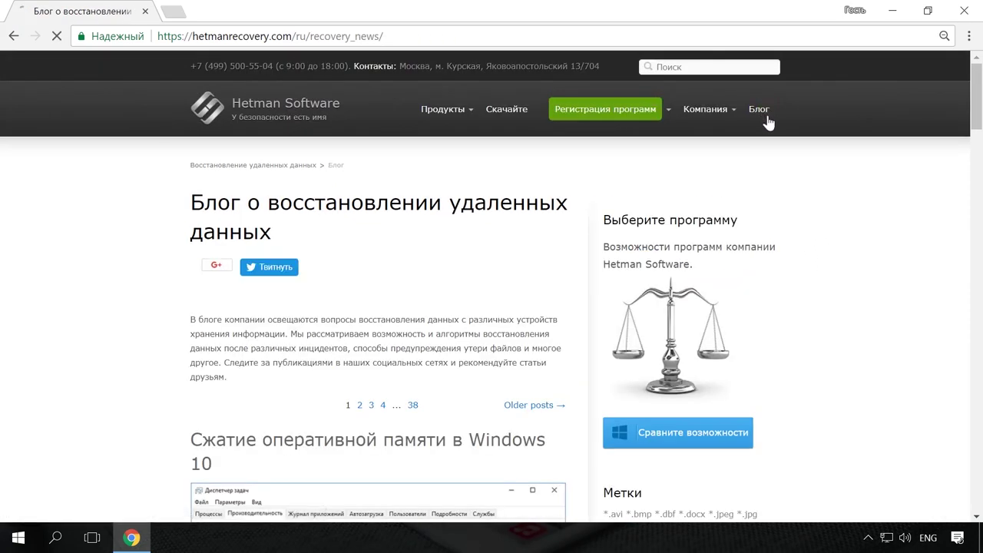
{"action": "scroll", "coordinate": [840, 180], "scroll_direction": "down", "scroll_amount": 10}
{"action": "scroll", "coordinate": [845, 207], "scroll_direction": "down", "scroll_amount": 5}
{"action": "left_click", "coordinate": [529, 250]}
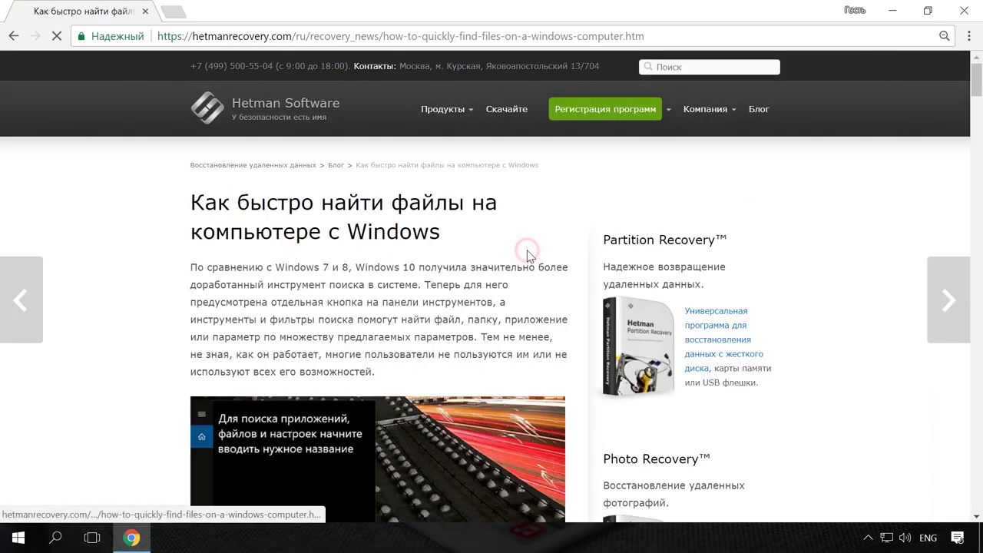
Bring up the site's live chat panel from the article page.
{"action": "scroll", "coordinate": [560, 253], "scroll_direction": "down", "scroll_amount": 6}
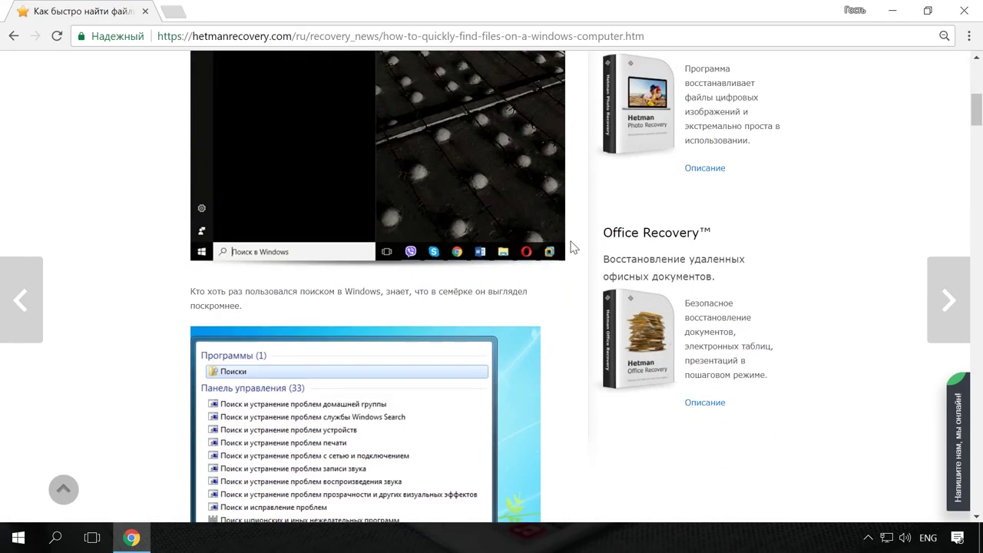
{"action": "scroll", "coordinate": [571, 247], "scroll_direction": "up", "scroll_amount": 7}
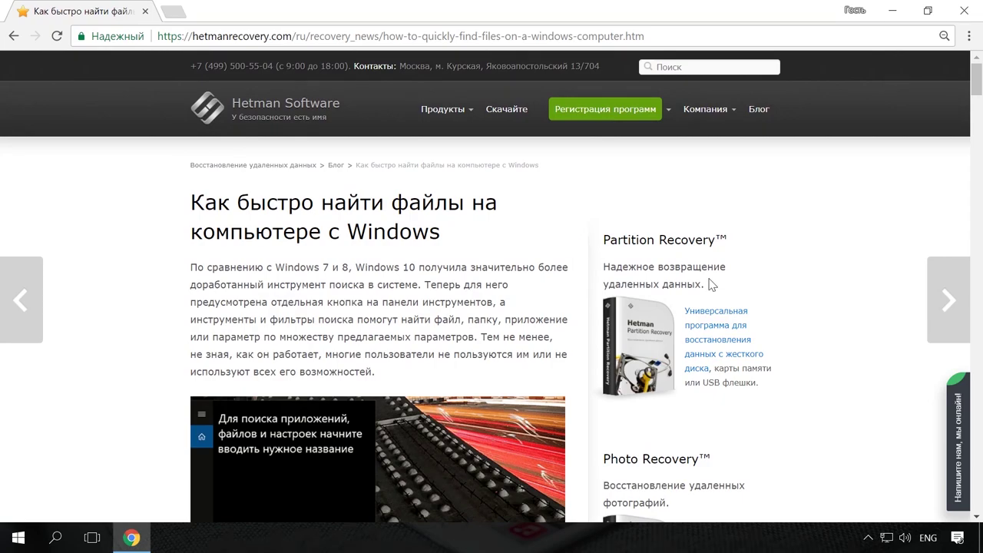
{"action": "left_click", "coordinate": [954, 430]}
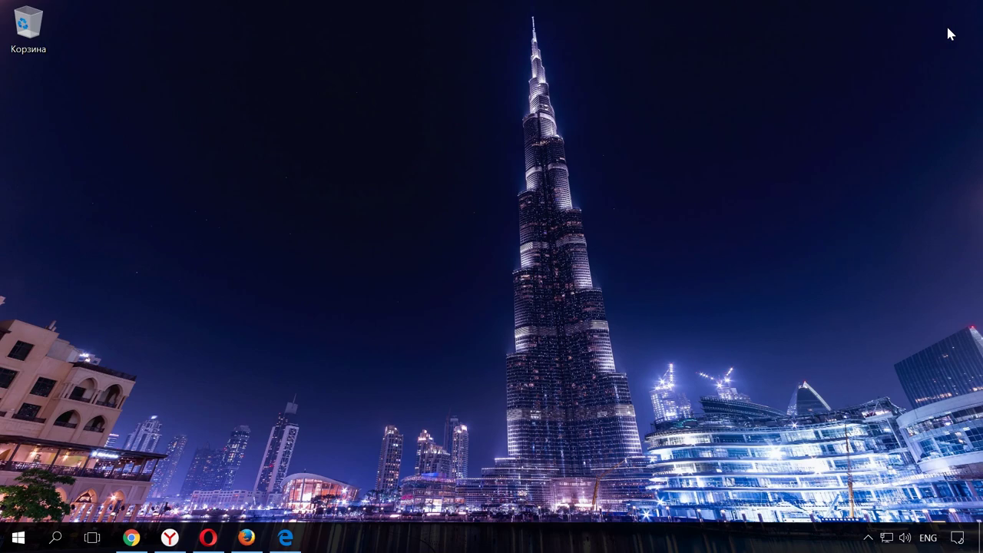
Autofill Twitter's login and sign-up e-mail and password fields with the saved account.
{"action": "left_click", "coordinate": [151, 538]}
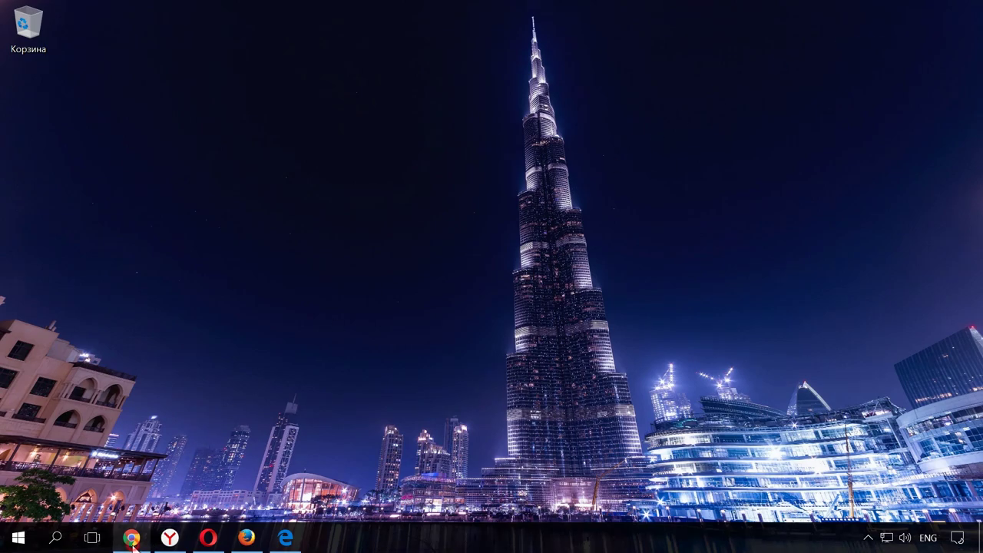
{"action": "left_click", "coordinate": [623, 159]}
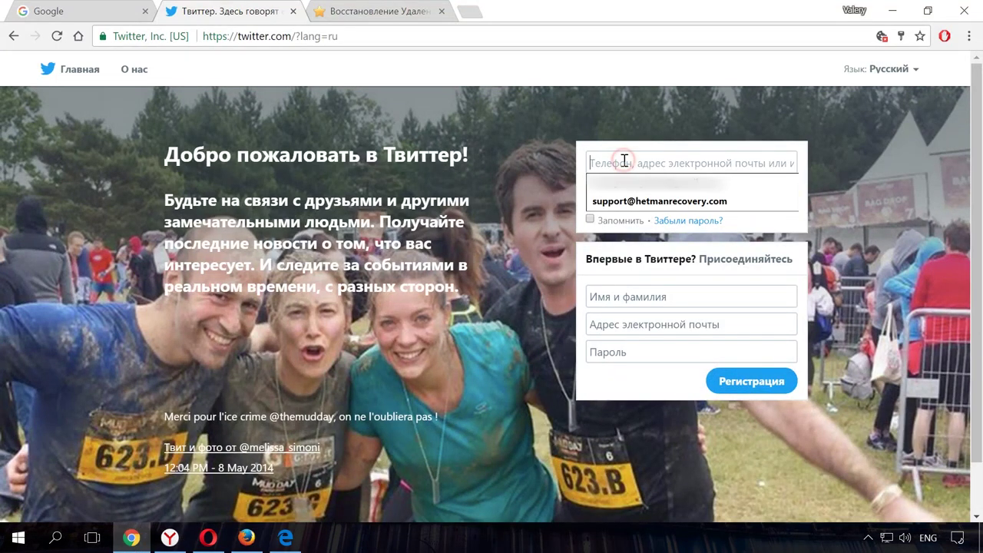
{"action": "left_click", "coordinate": [639, 197]}
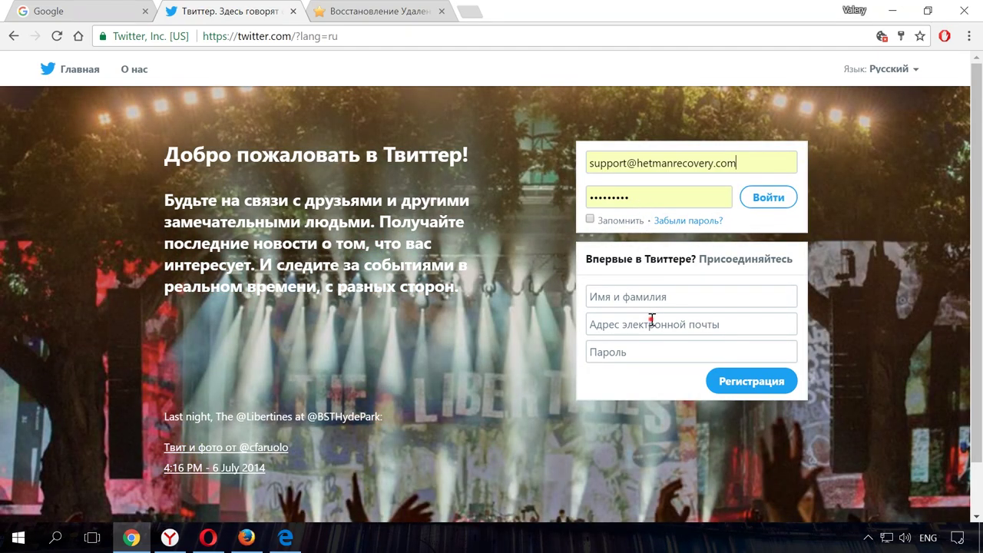
{"action": "left_click", "coordinate": [651, 321]}
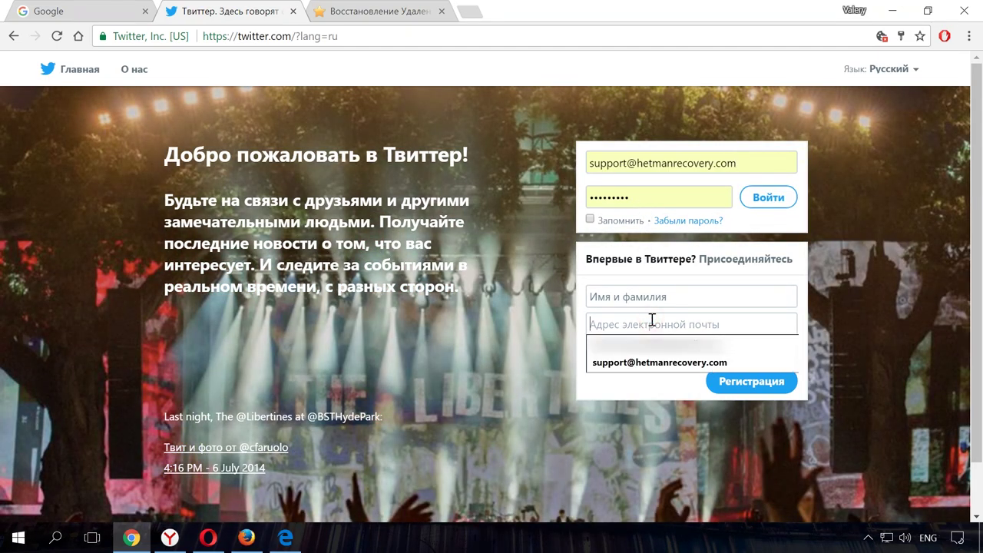
{"action": "left_click", "coordinate": [654, 363]}
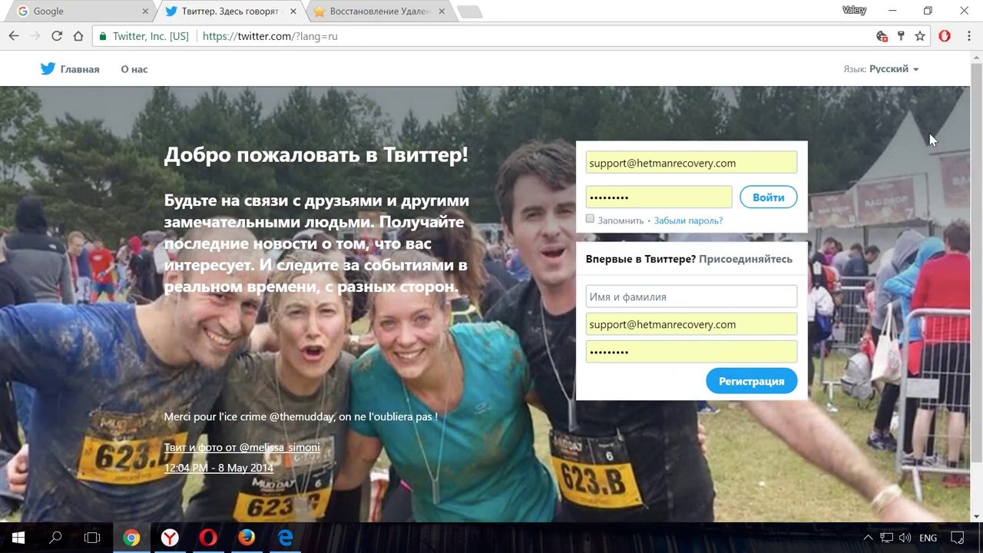
{"action": "left_click", "coordinate": [969, 36]}
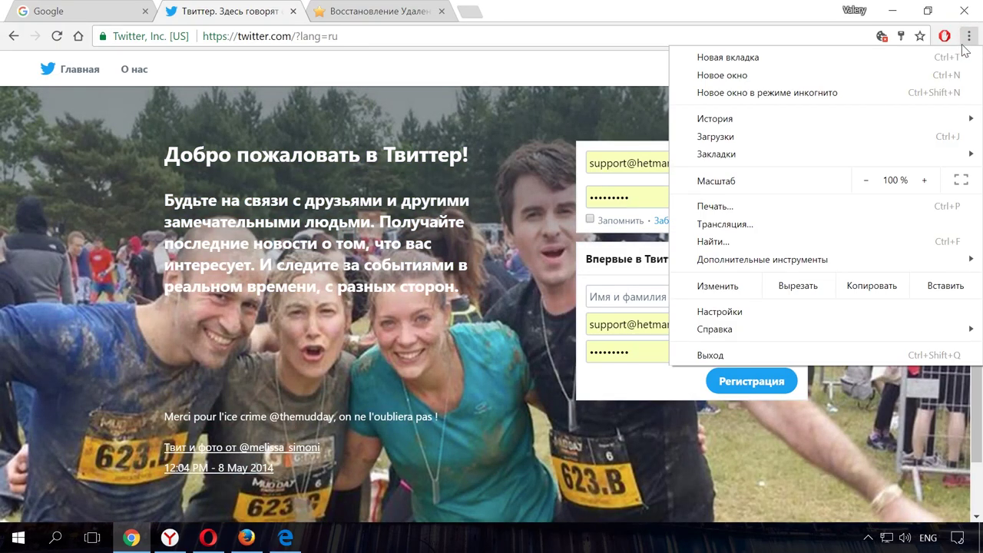
Open Chrome settings, expand Дополнительные, and open the saved passwords under Пароли и формы.
{"action": "left_click", "coordinate": [782, 312]}
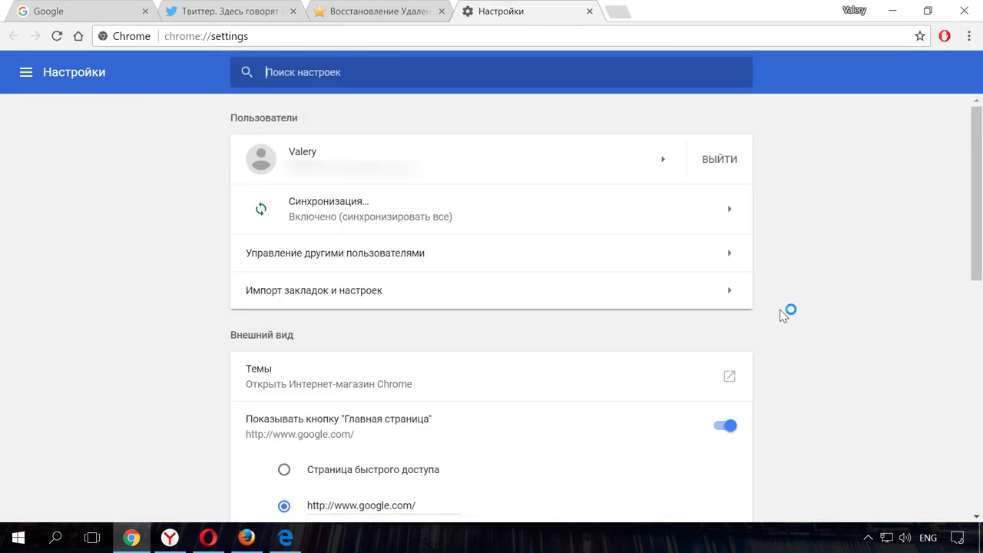
{"action": "scroll", "coordinate": [724, 397], "scroll_direction": "down", "scroll_amount": 7}
{"action": "left_click", "coordinate": [525, 461]}
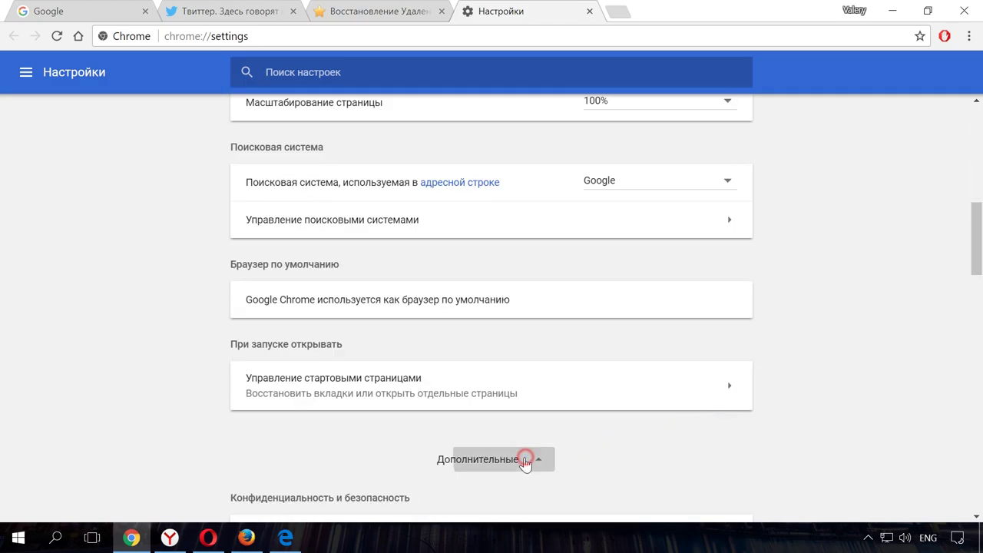
{"action": "scroll", "coordinate": [531, 461], "scroll_direction": "down", "scroll_amount": 6}
{"action": "scroll", "coordinate": [532, 453], "scroll_direction": "down", "scroll_amount": 2}
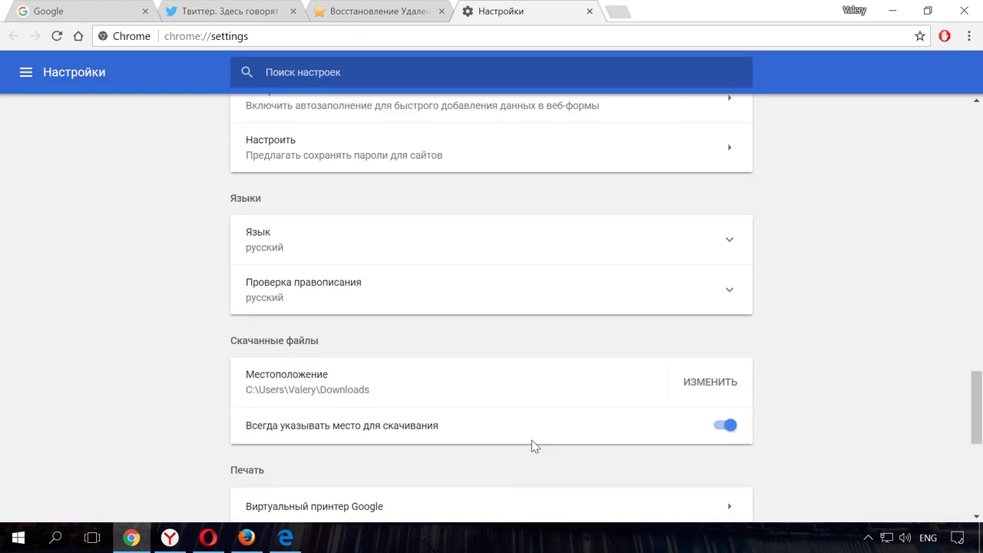
{"action": "scroll", "coordinate": [526, 400], "scroll_direction": "up", "scroll_amount": 3}
{"action": "left_click", "coordinate": [724, 380]}
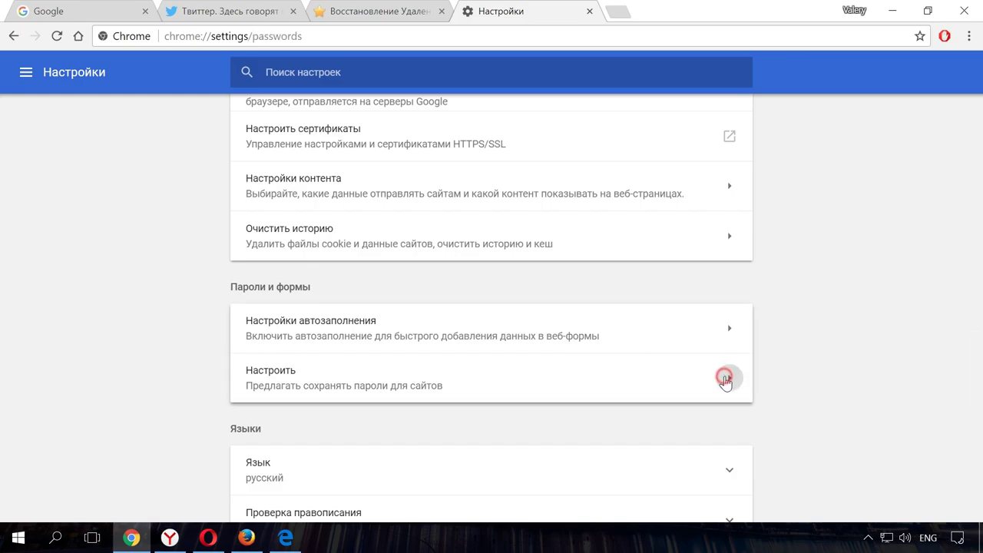
{"action": "scroll", "coordinate": [789, 378], "scroll_direction": "down", "scroll_amount": 4}
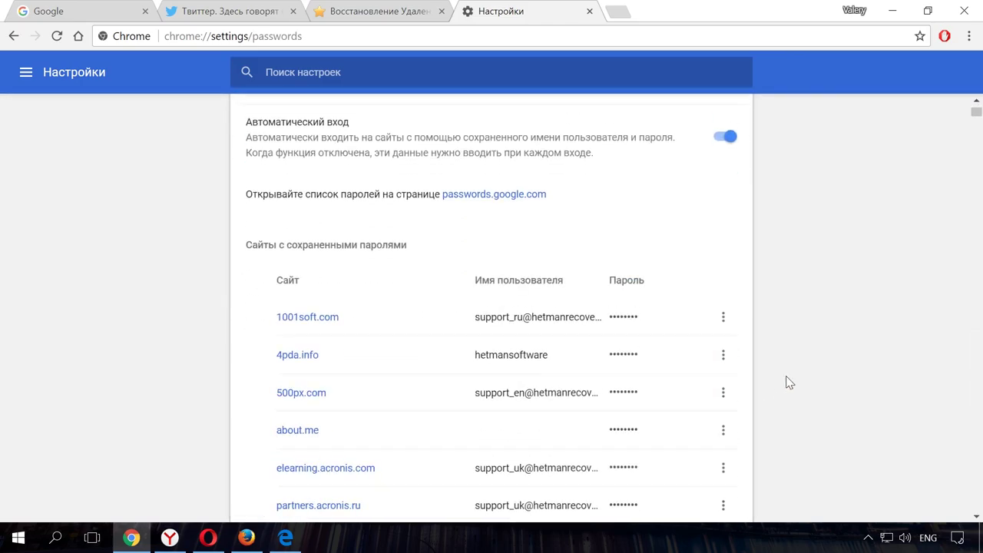
{"action": "scroll", "coordinate": [794, 376], "scroll_direction": "up", "scroll_amount": 4}
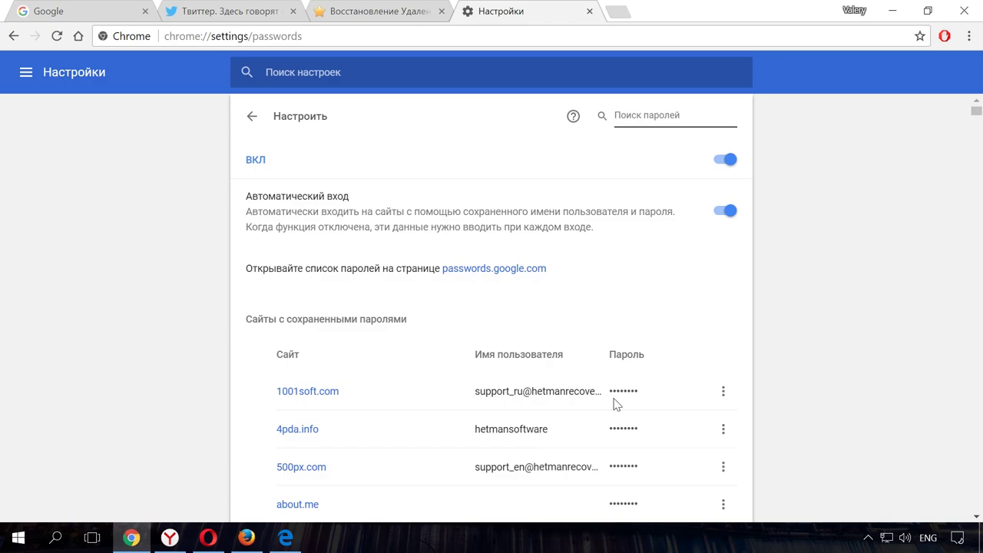
Reveal the saved 1001soft.com password after confirming the Windows account password.
{"action": "left_click", "coordinate": [724, 396]}
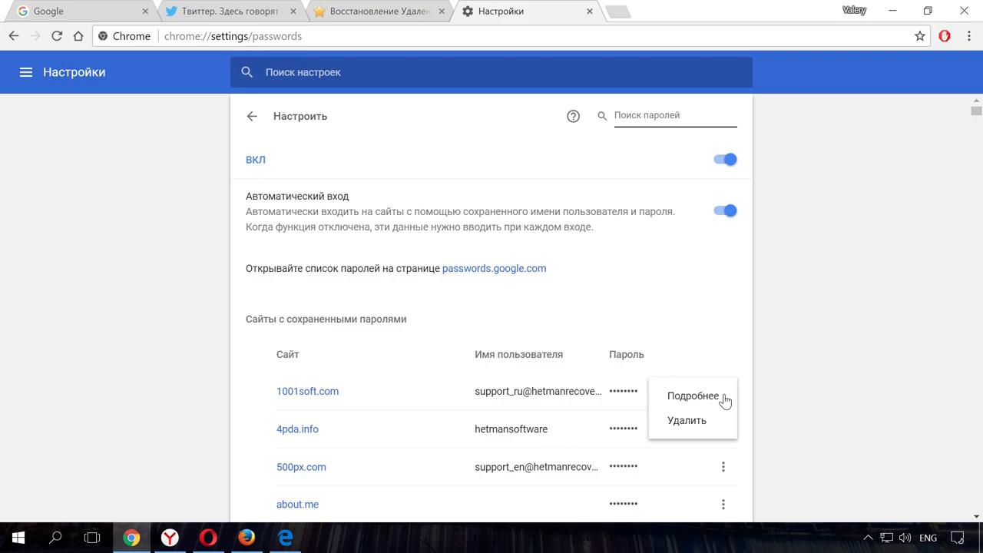
{"action": "left_click", "coordinate": [702, 397]}
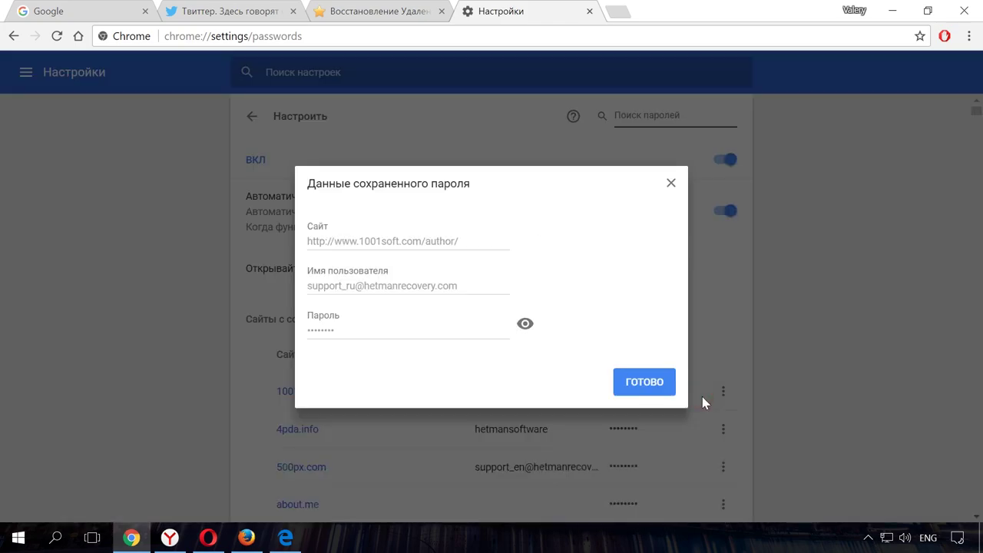
{"action": "left_click", "coordinate": [526, 323]}
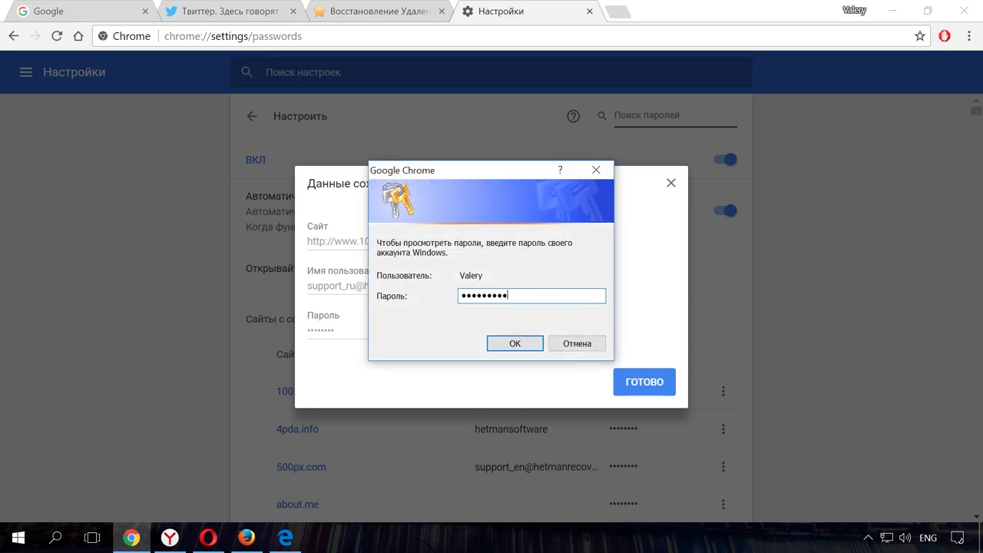
{"action": "left_click", "coordinate": [527, 345]}
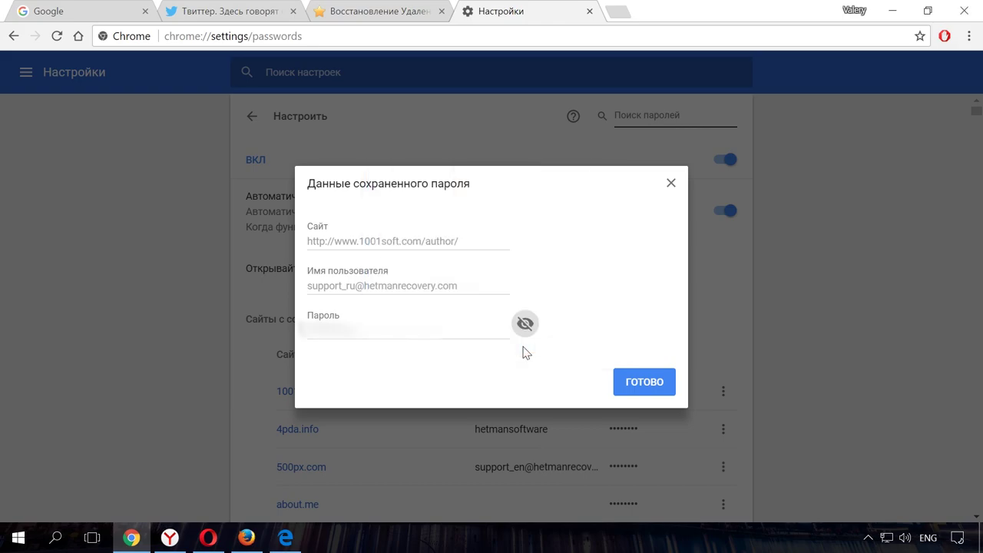
{"action": "left_click", "coordinate": [642, 387]}
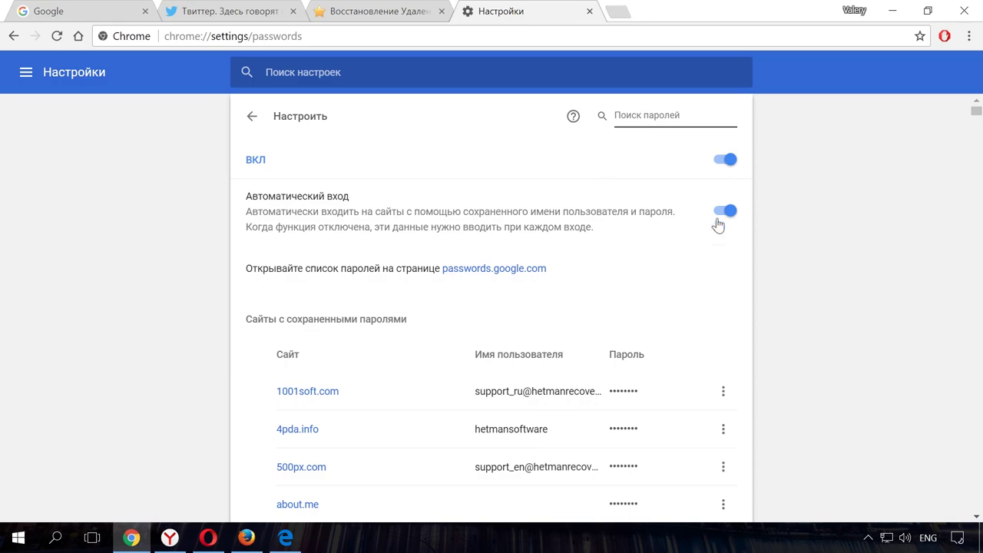
Switch password saving off and back on, then minimize Chrome.
{"action": "left_click", "coordinate": [725, 163]}
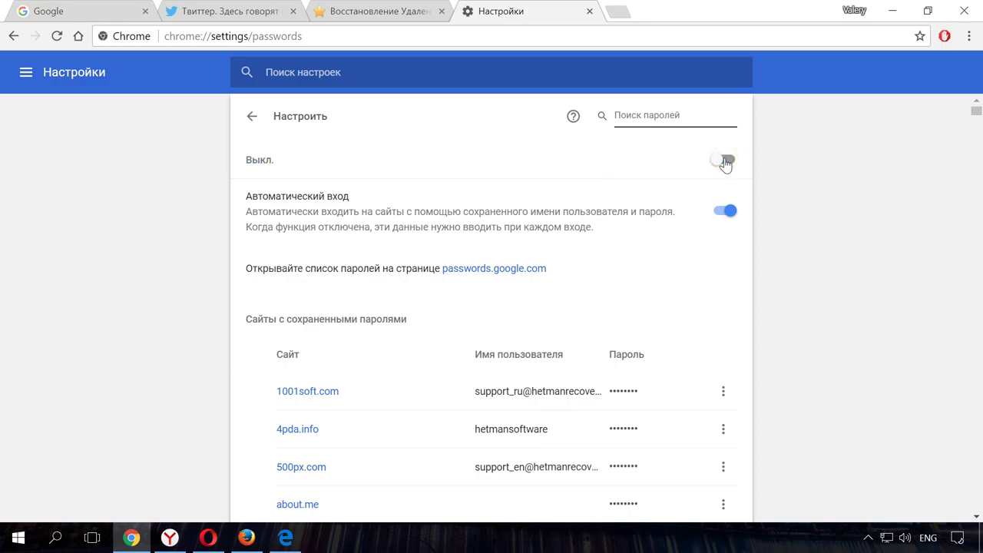
{"action": "left_click", "coordinate": [725, 162]}
{"action": "left_click", "coordinate": [131, 538]}
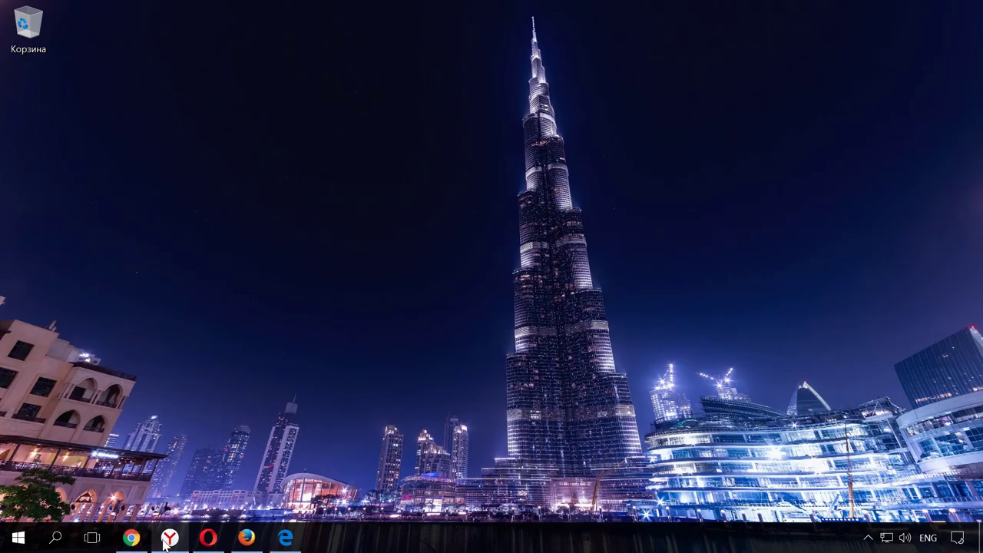
Launch Yandex Browser and open its saved password manager from additional settings.
{"action": "left_click", "coordinate": [169, 538]}
{"action": "left_click", "coordinate": [855, 11]}
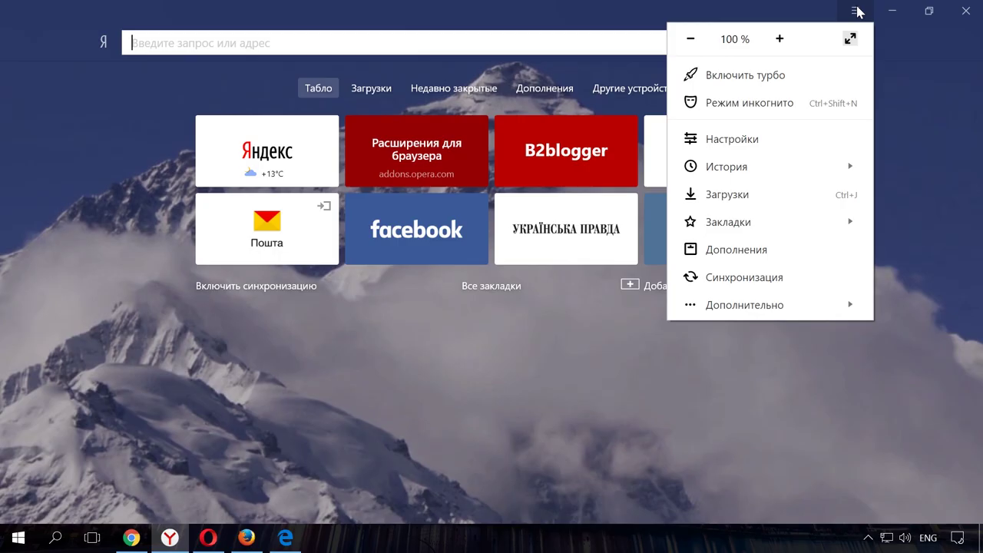
{"action": "left_click", "coordinate": [785, 141]}
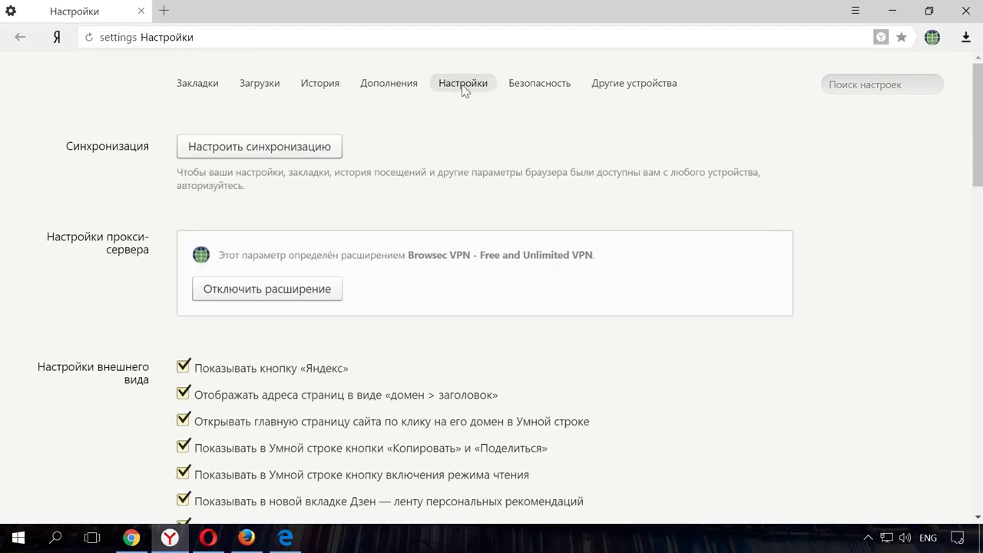
{"action": "scroll", "coordinate": [374, 309], "scroll_direction": "down", "scroll_amount": 1}
{"action": "scroll", "coordinate": [375, 310], "scroll_direction": "down", "scroll_amount": 20}
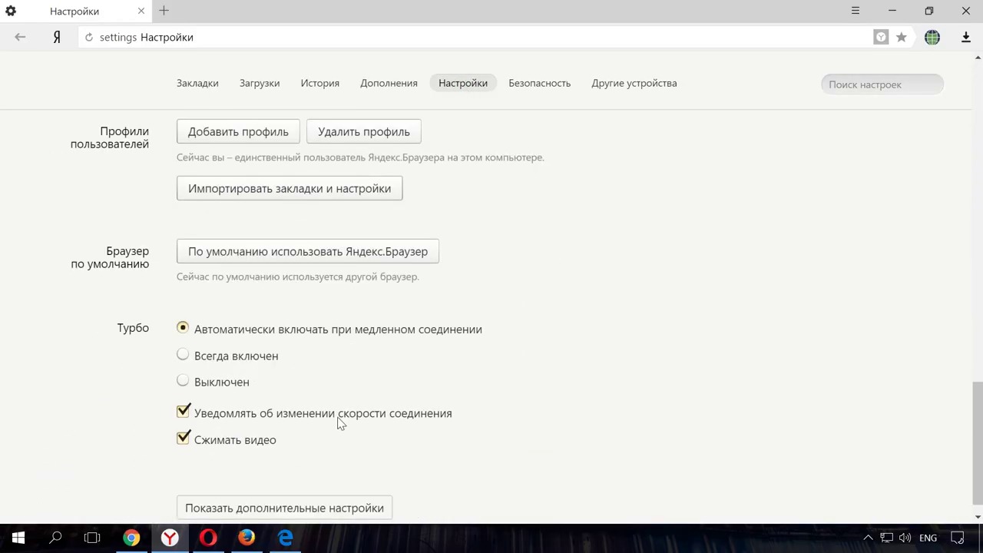
{"action": "left_click", "coordinate": [340, 495]}
{"action": "scroll", "coordinate": [330, 437], "scroll_direction": "down", "scroll_amount": 8}
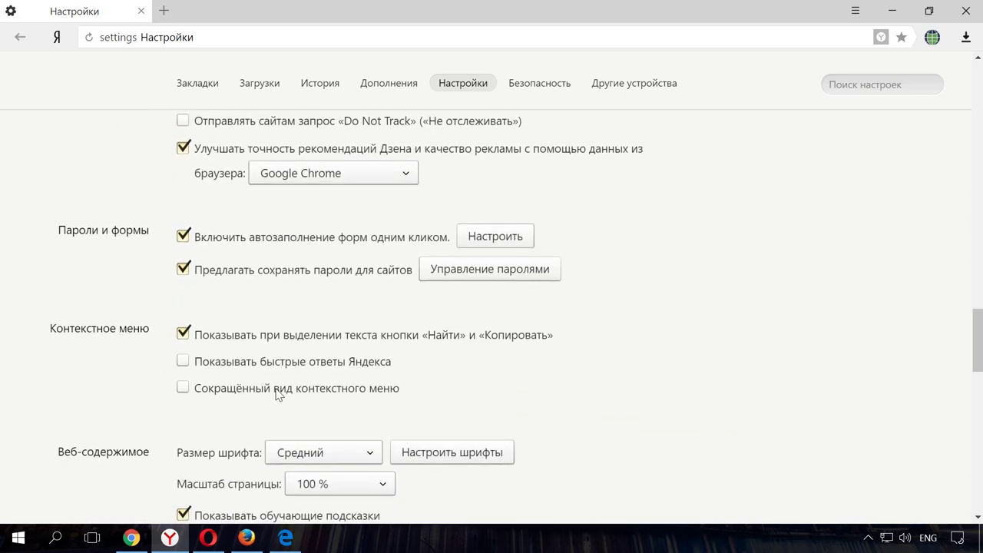
{"action": "left_click", "coordinate": [493, 248]}
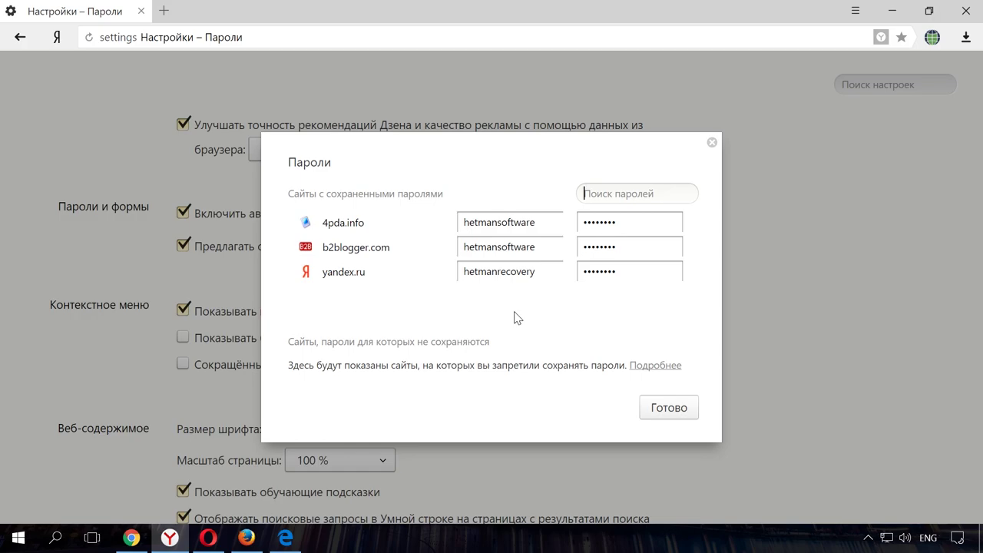
Reveal and re-hide the 4pda.info password, close the list, and keep password saving on.
{"action": "left_click", "coordinate": [635, 221]}
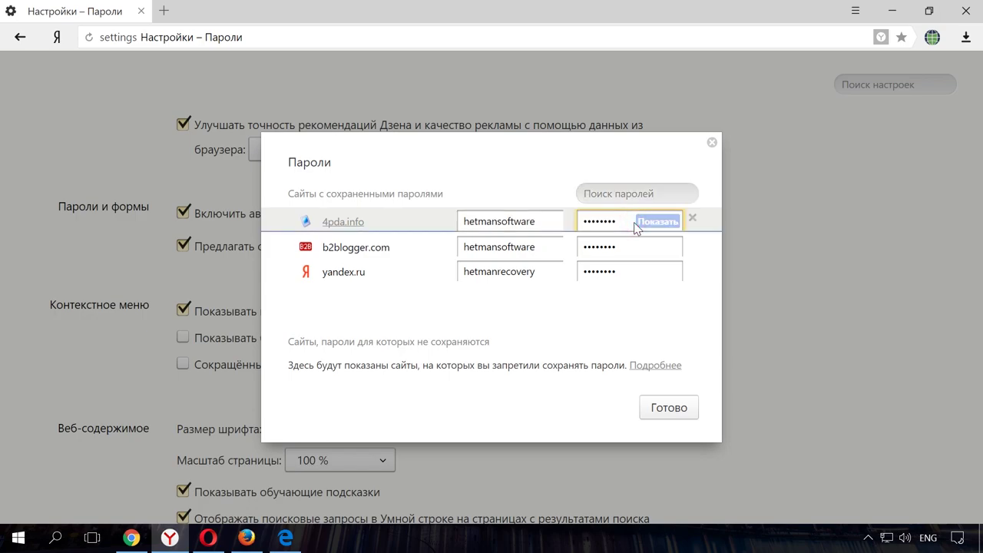
{"action": "left_click", "coordinate": [658, 223]}
{"action": "type", "text": "•"}
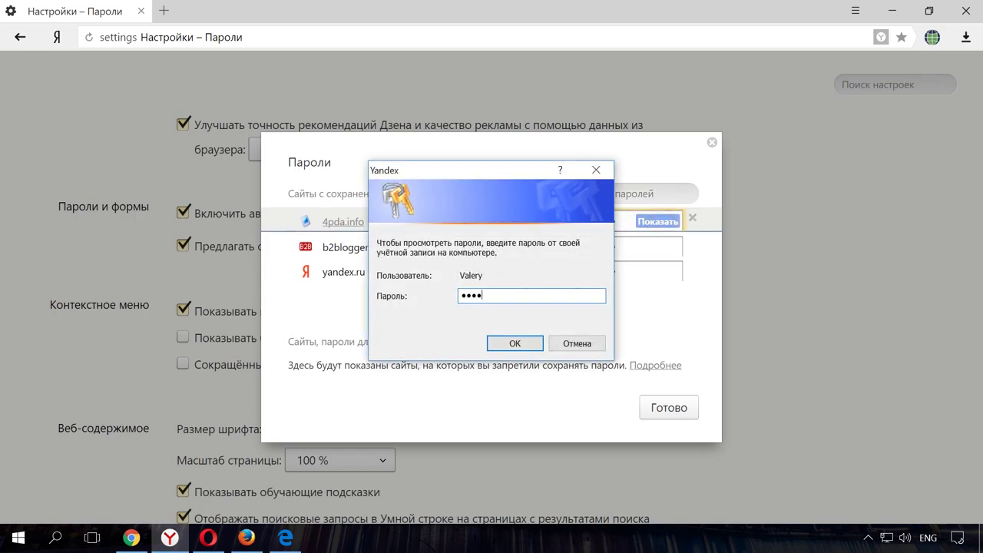
{"action": "left_click", "coordinate": [511, 343]}
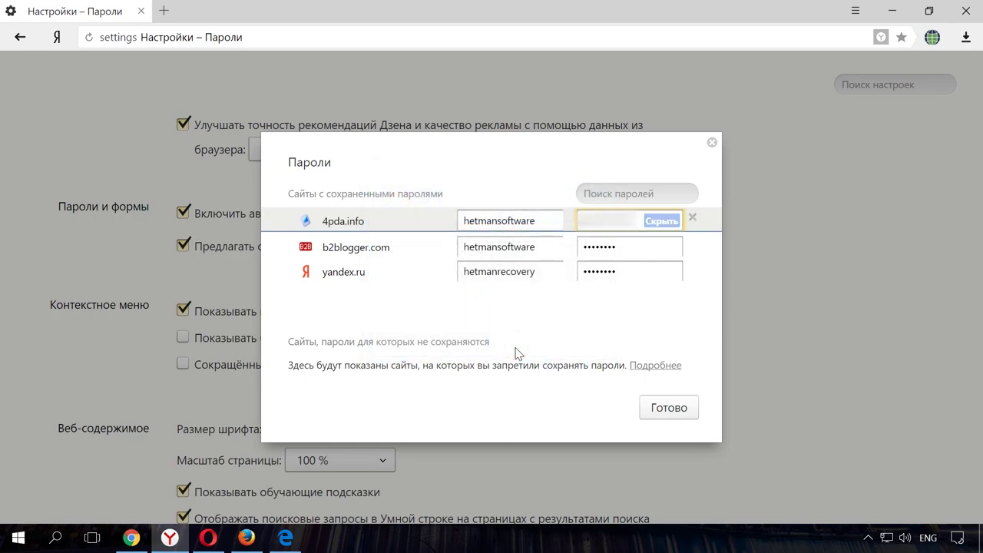
{"action": "left_click", "coordinate": [662, 221]}
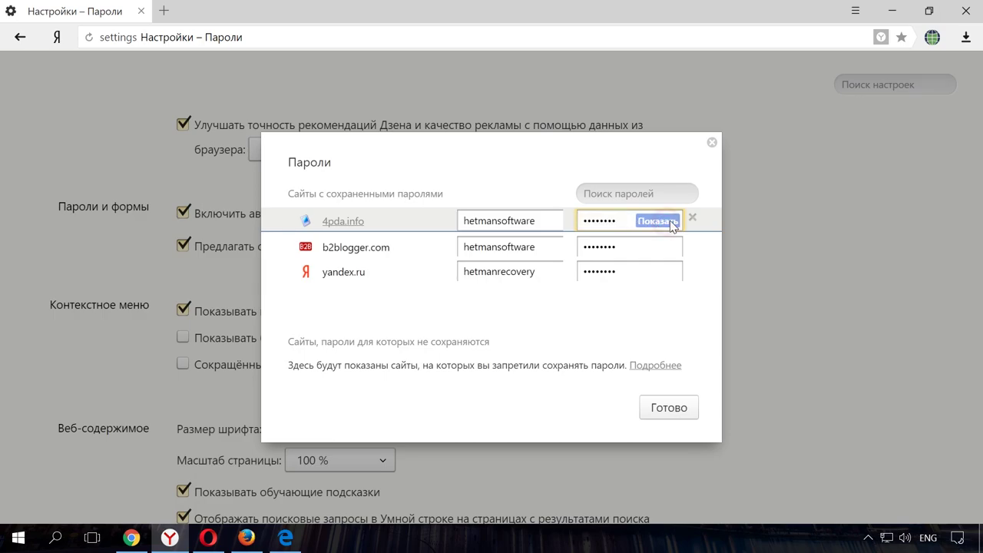
{"action": "left_click", "coordinate": [665, 412]}
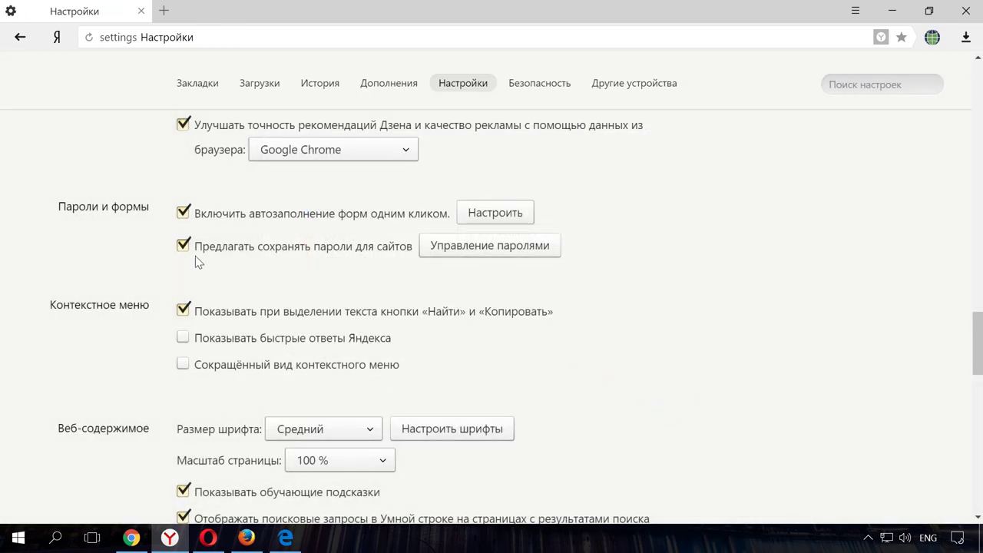
{"action": "left_click", "coordinate": [183, 247]}
{"action": "left_click", "coordinate": [184, 248]}
Switch to Opera and show all saved passwords in its Безопасность settings.
{"action": "left_click", "coordinate": [170, 538]}
{"action": "left_click", "coordinate": [208, 538]}
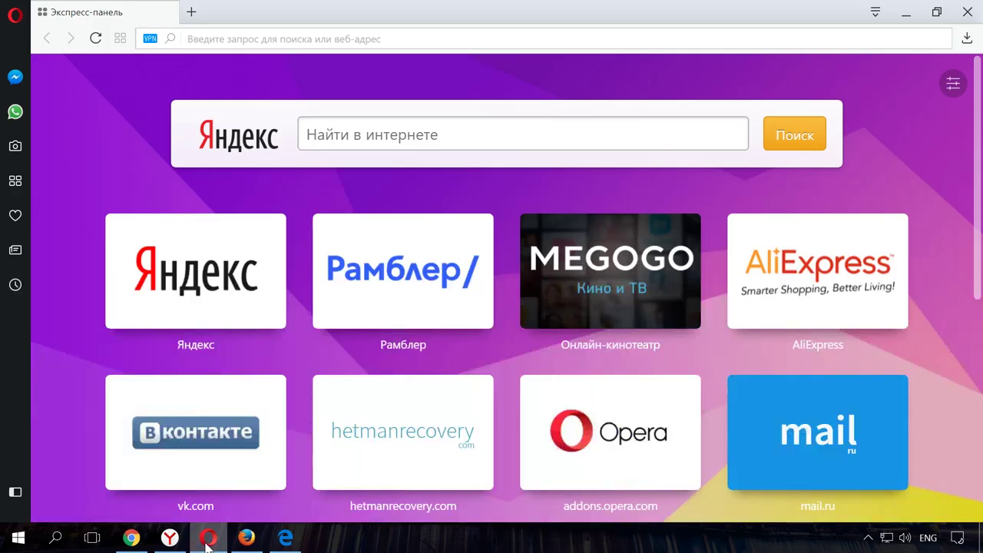
{"action": "left_click", "coordinate": [16, 14]}
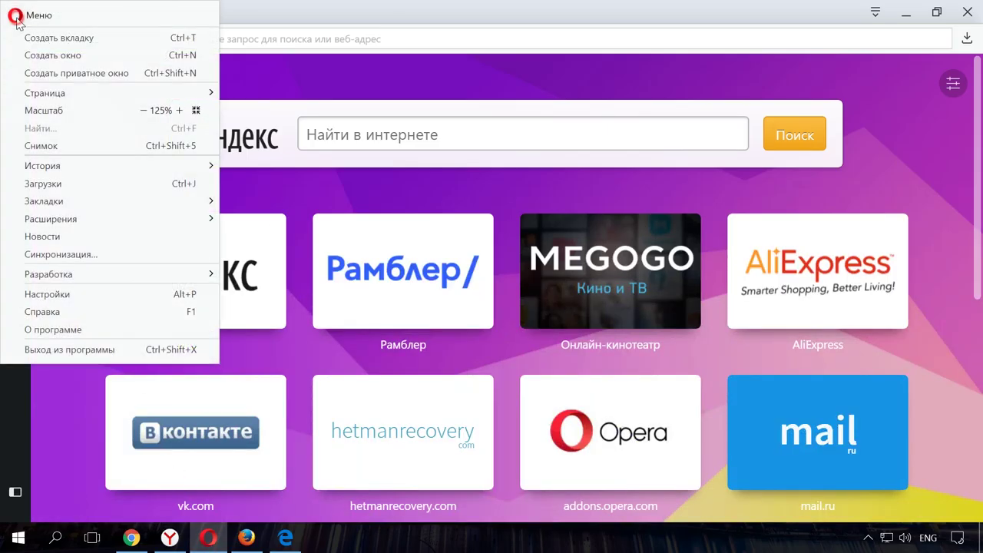
{"action": "left_click", "coordinate": [88, 303]}
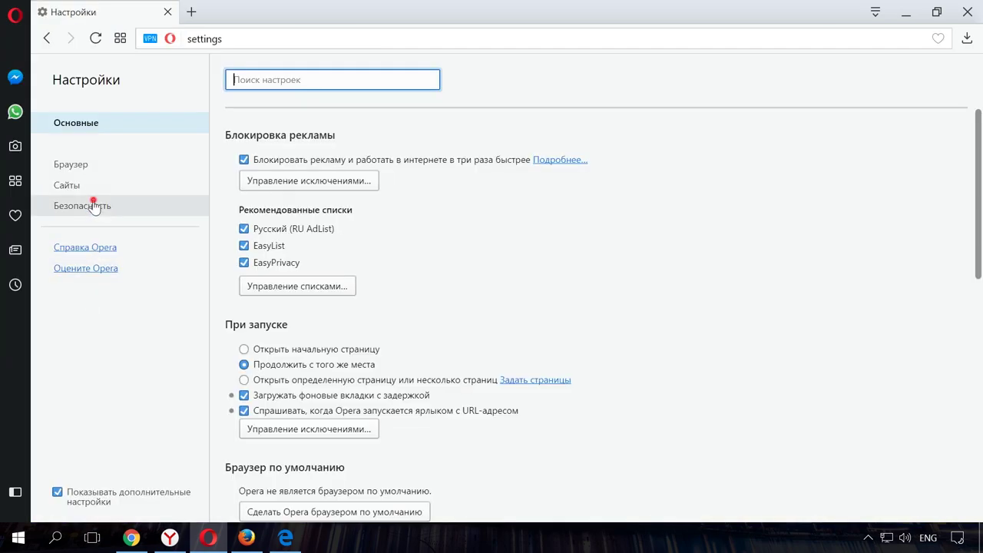
{"action": "left_click", "coordinate": [90, 206]}
{"action": "scroll", "coordinate": [377, 309], "scroll_direction": "down", "scroll_amount": 5}
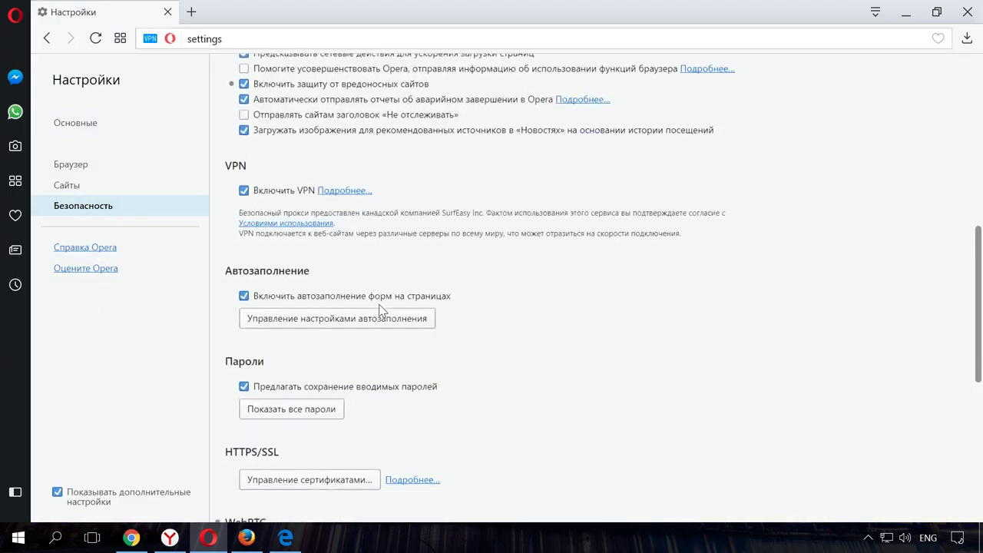
{"action": "left_click_drag", "start_coordinate": [233, 197], "coordinate": [340, 203]}
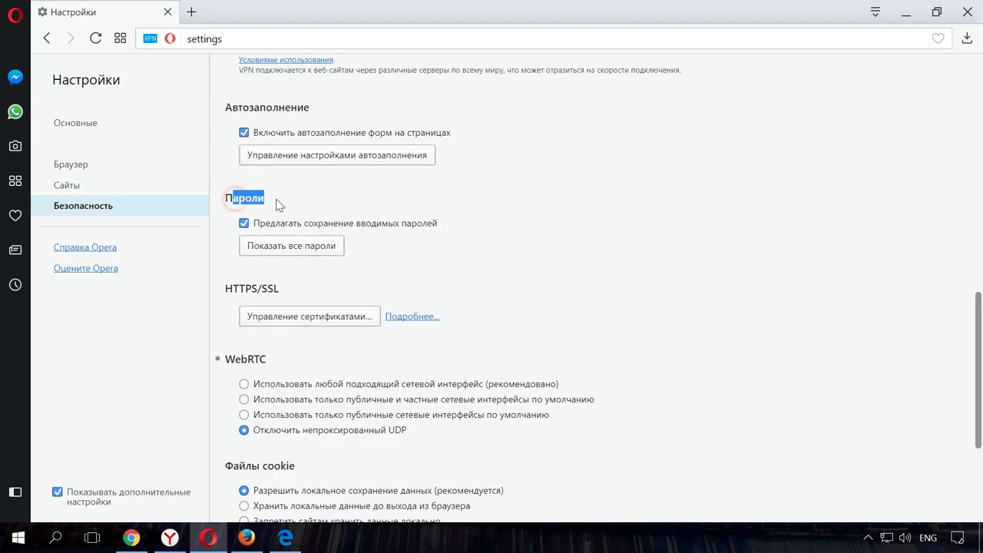
{"action": "left_click", "coordinate": [296, 247]}
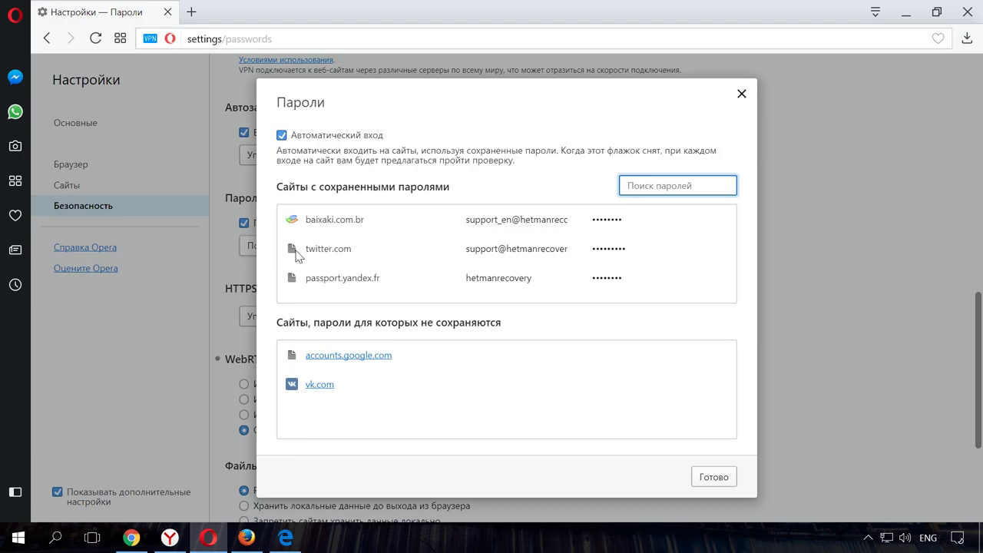
Reveal and re-hide the twitter.com password, close the list, keep password saving on.
{"action": "left_click", "coordinate": [300, 256]}
{"action": "left_click", "coordinate": [674, 253]}
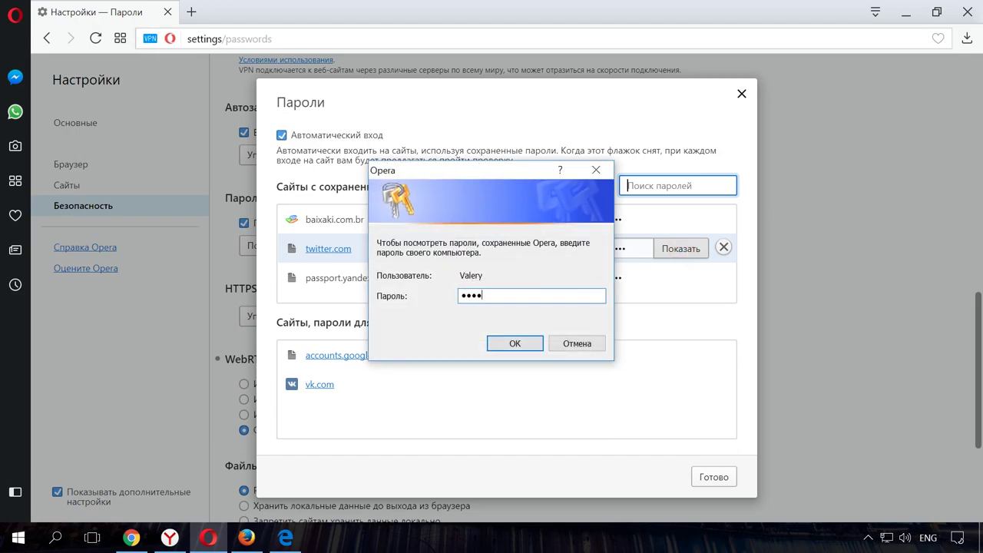
{"action": "left_click", "coordinate": [536, 346]}
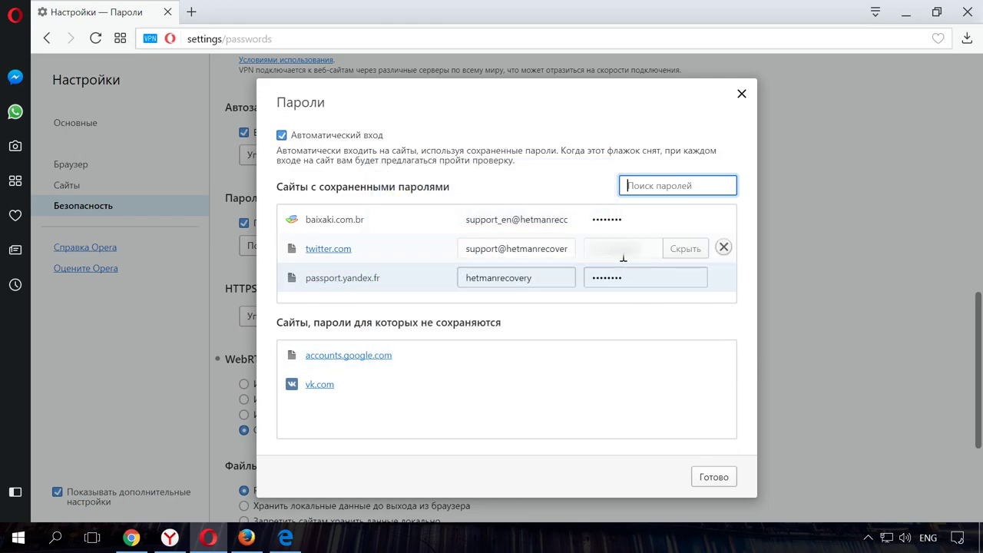
{"action": "left_click", "coordinate": [686, 249]}
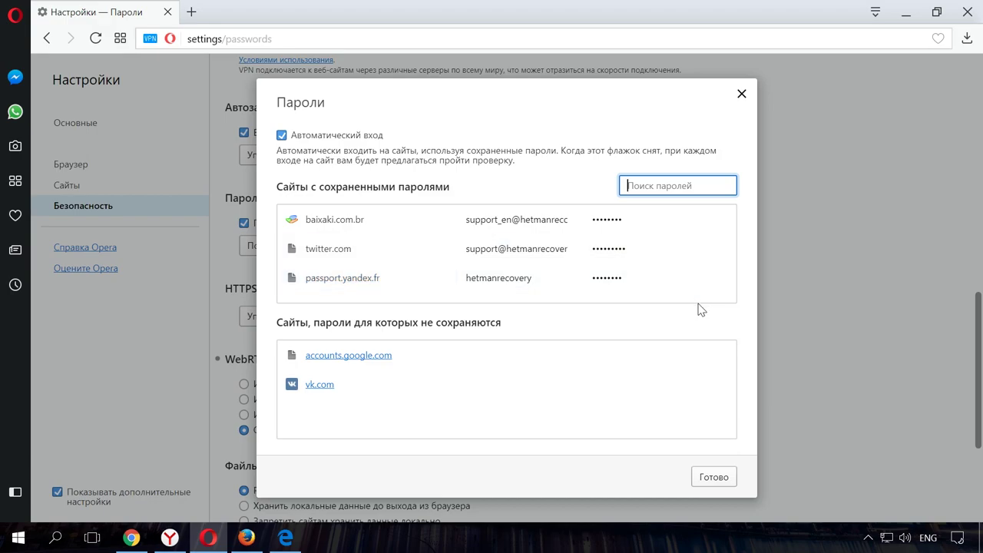
{"action": "left_click", "coordinate": [714, 477]}
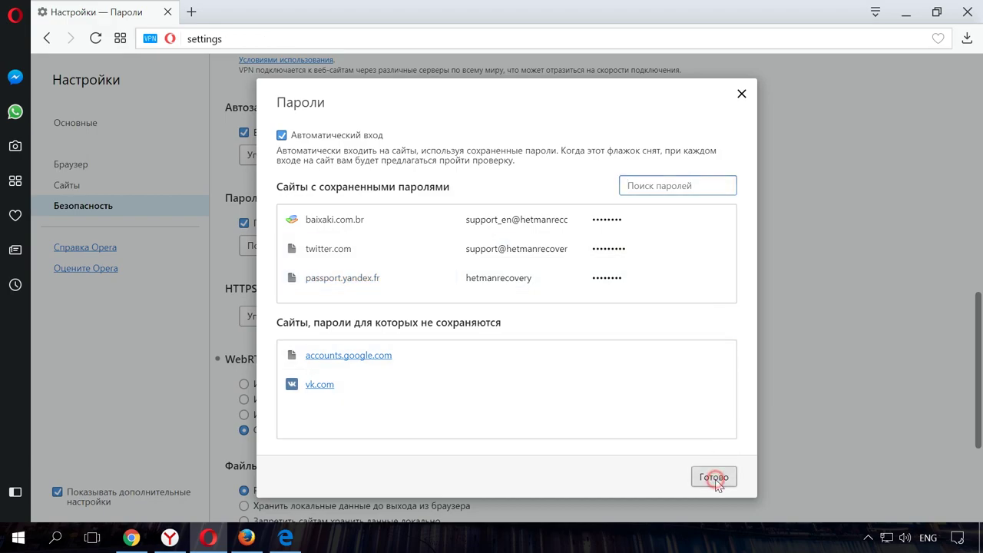
{"action": "left_click", "coordinate": [244, 223]}
{"action": "left_click", "coordinate": [243, 224]}
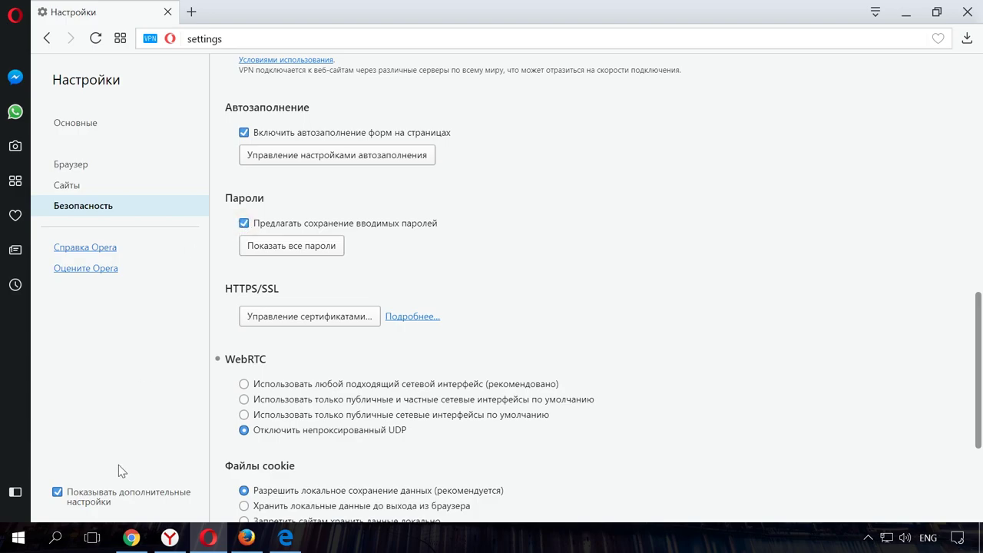
Minimize Opera and open Firefox's settings.
{"action": "left_click", "coordinate": [209, 538]}
{"action": "left_click", "coordinate": [247, 539]}
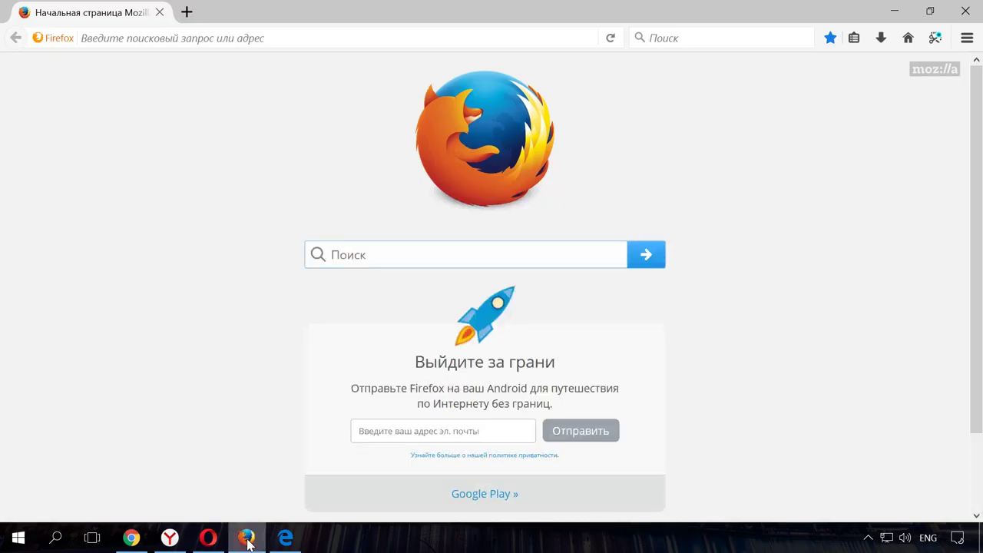
{"action": "left_click", "coordinate": [965, 40]}
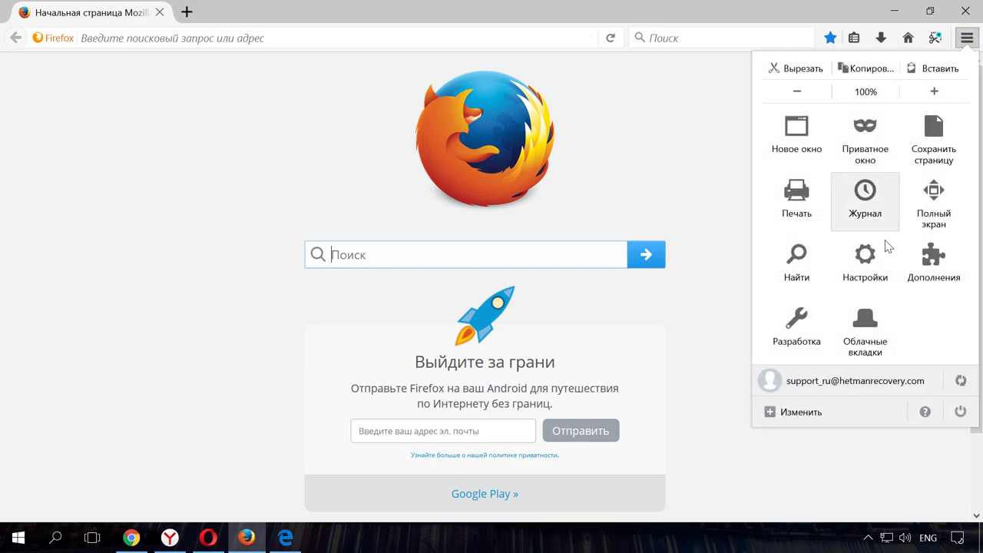
{"action": "left_click", "coordinate": [864, 258]}
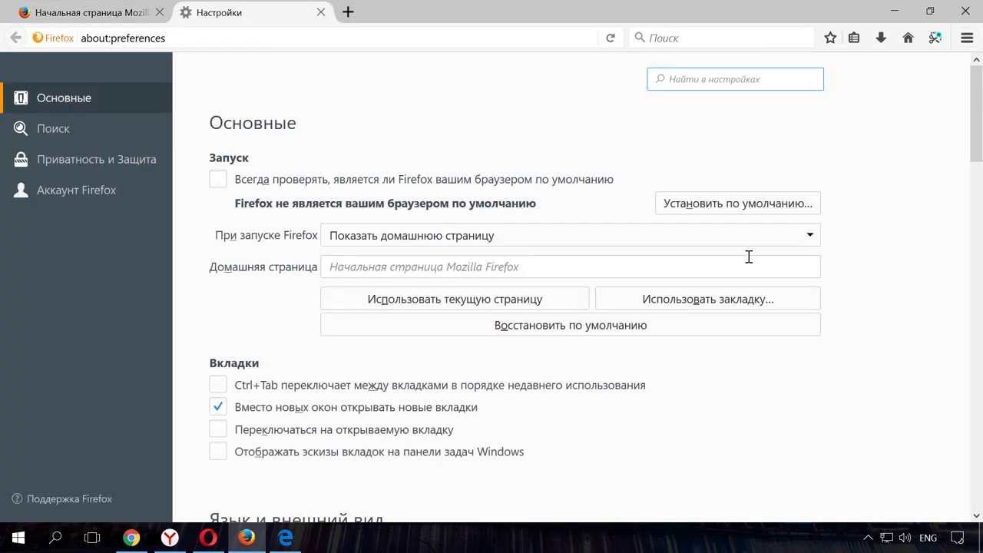
Open Приватность и Защита and view the Сохранённые логины list.
{"action": "left_click", "coordinate": [115, 164]}
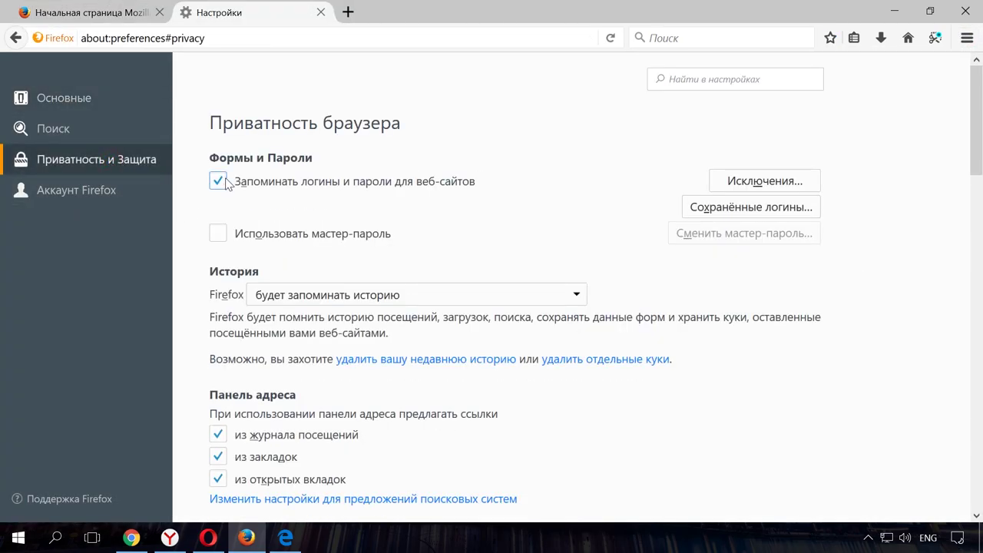
{"action": "left_click", "coordinate": [751, 208]}
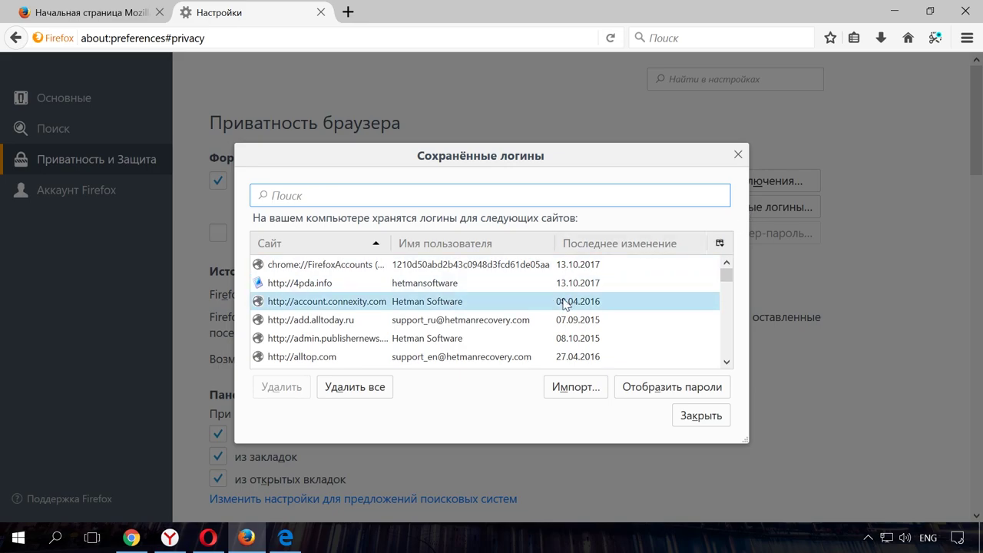
{"action": "scroll", "coordinate": [544, 303], "scroll_direction": "down", "scroll_amount": 1}
{"action": "scroll", "coordinate": [544, 306], "scroll_direction": "up", "scroll_amount": 1}
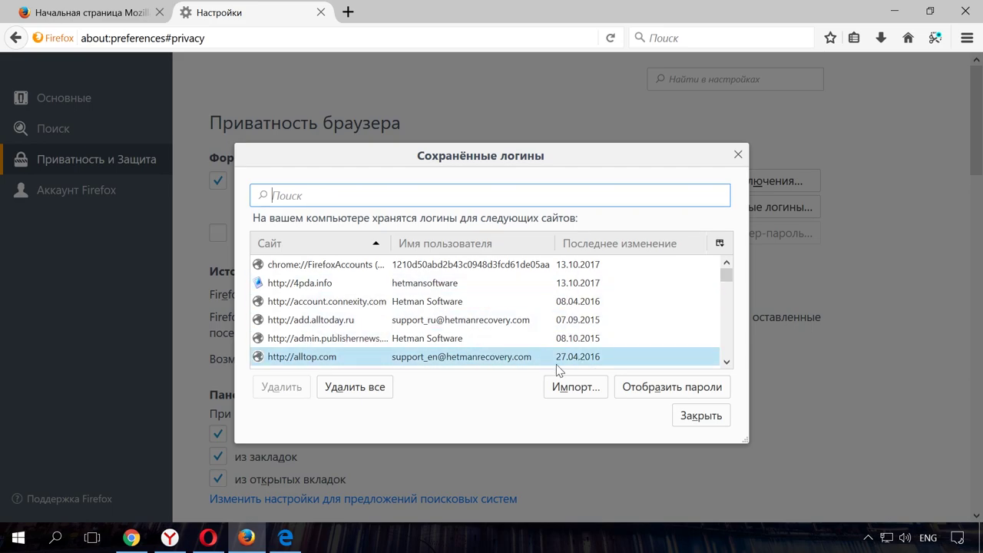
Show and hide the saved passwords, close the list, and keep Запоминать логины on.
{"action": "left_click", "coordinate": [665, 387]}
{"action": "left_click", "coordinate": [458, 285]}
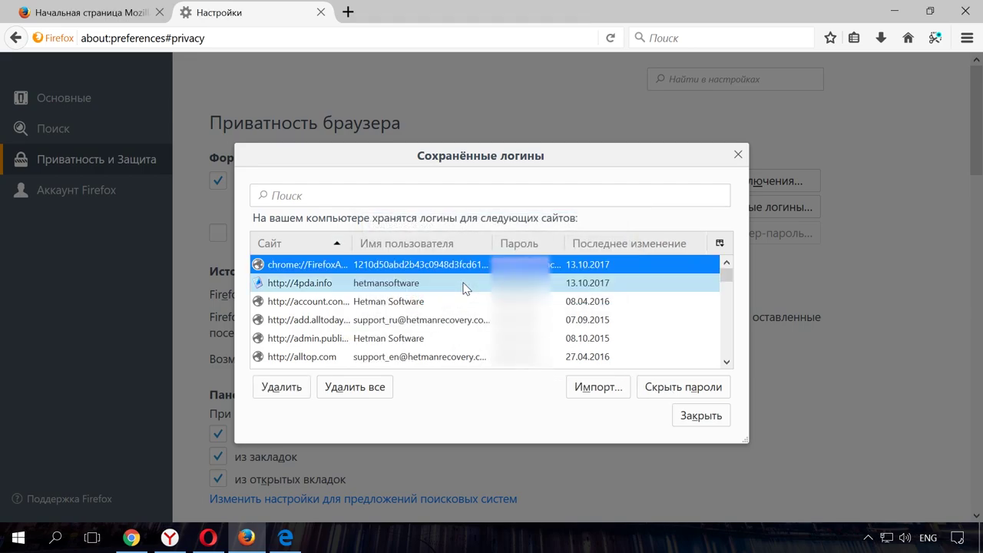
{"action": "left_click", "coordinate": [657, 388]}
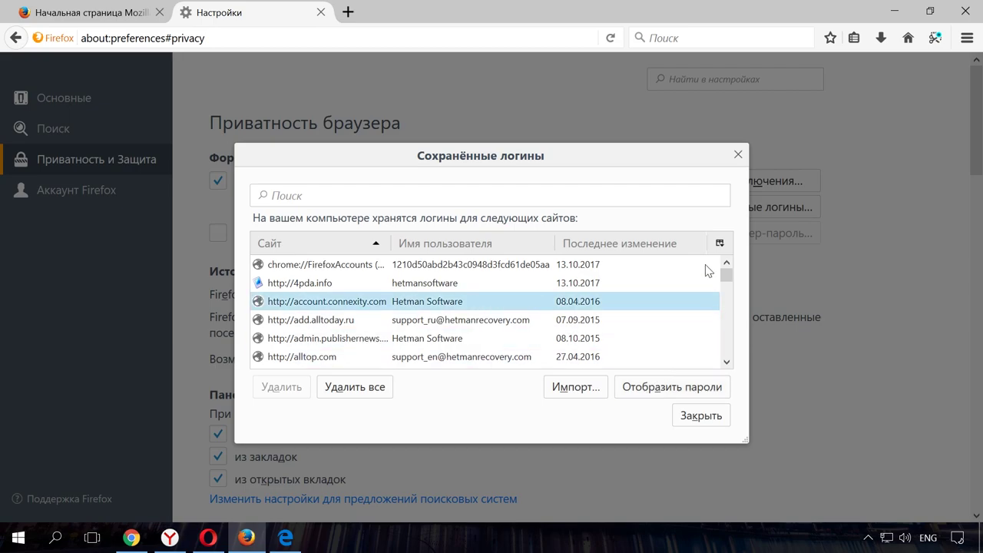
{"action": "left_click", "coordinate": [738, 154]}
{"action": "left_click", "coordinate": [219, 182]}
{"action": "left_click", "coordinate": [219, 183]}
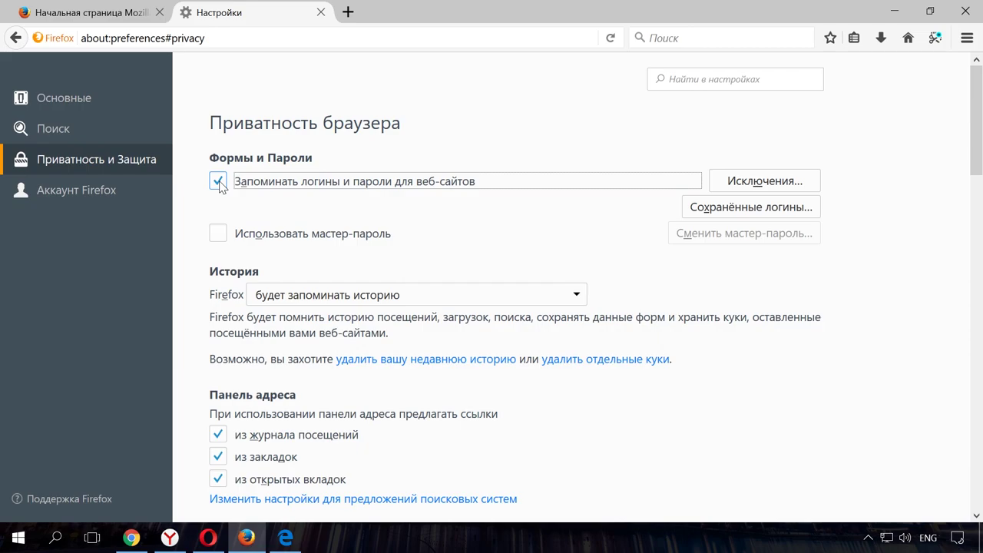
Set up a Firefox master password.
{"action": "left_click", "coordinate": [218, 234]}
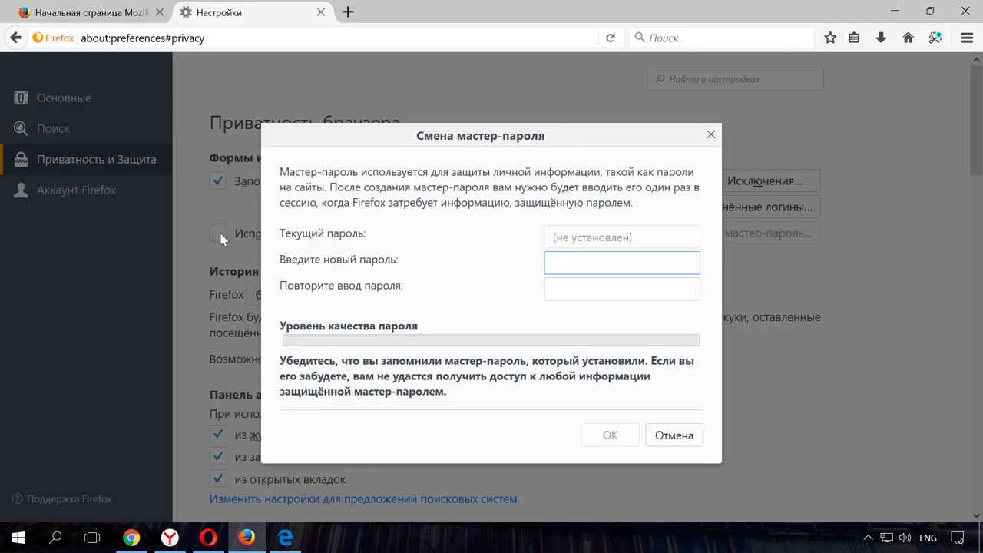
{"action": "type", "text": "••••••••"}
{"action": "left_click", "coordinate": [593, 286]}
{"action": "type", "text": "••••••••"}
{"action": "left_click", "coordinate": [610, 435]}
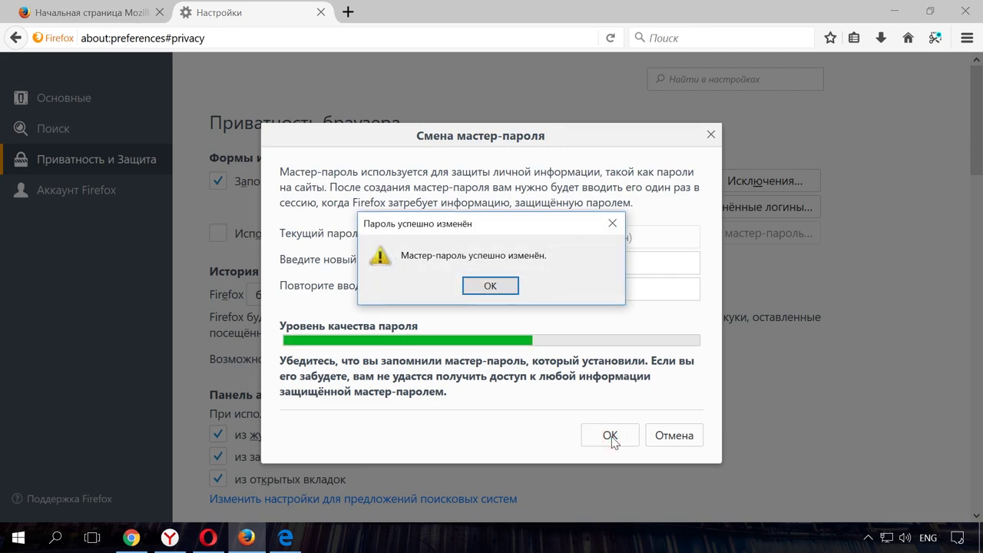
{"action": "left_click", "coordinate": [496, 287]}
Unlock the saved logins with the master password, view them, and close the list.
{"action": "left_click", "coordinate": [743, 207]}
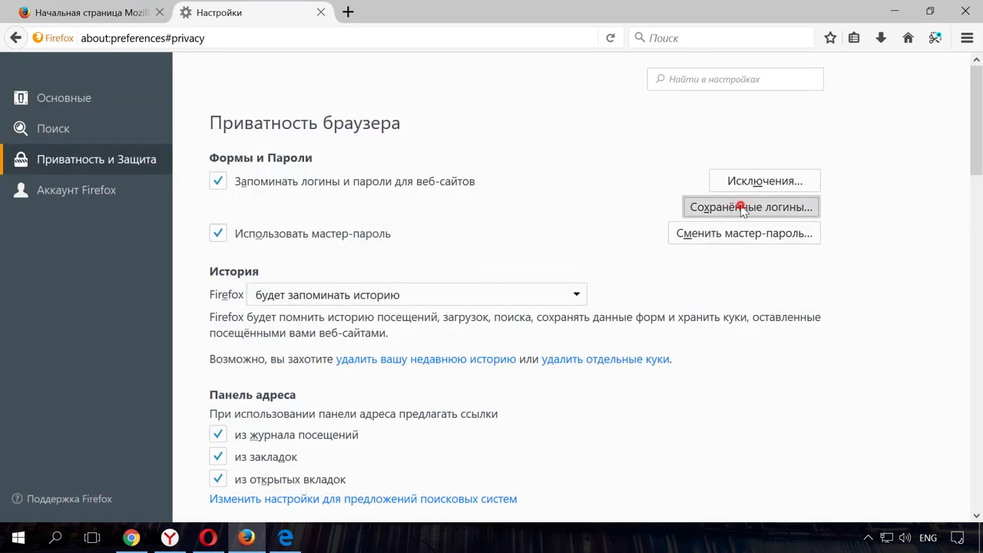
{"action": "type", "text": "••••••••"}
{"action": "left_click", "coordinate": [460, 295]}
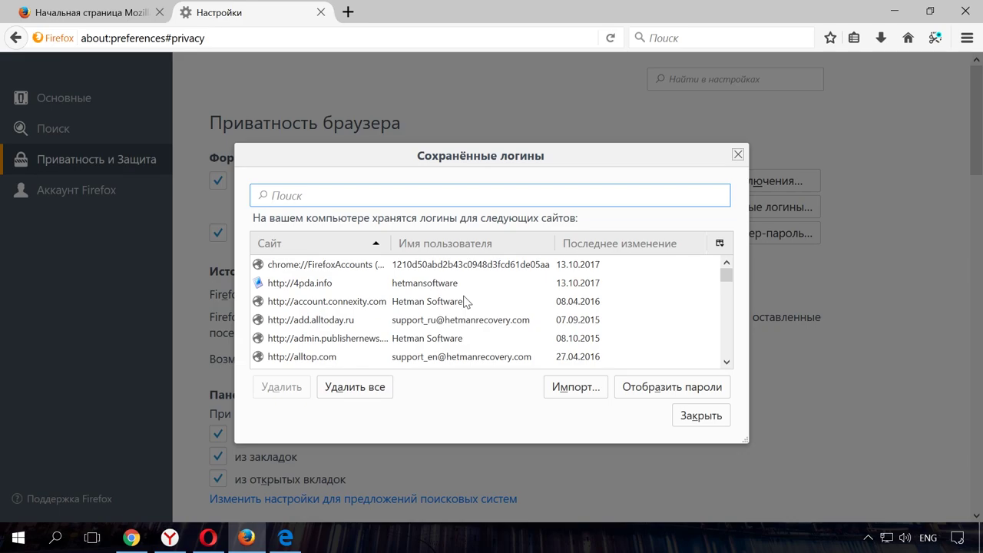
{"action": "left_click", "coordinate": [465, 301]}
{"action": "left_click", "coordinate": [687, 414]}
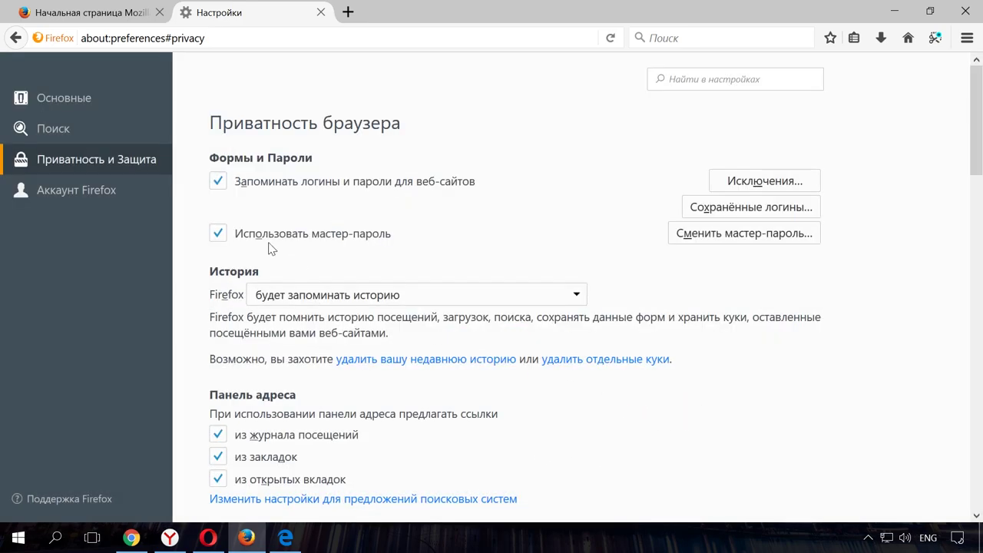
Remove the master password with the current password and minimise Firefox.
{"action": "left_click", "coordinate": [219, 233]}
{"action": "type", "text": "••••••••"}
{"action": "left_click", "coordinate": [578, 397]}
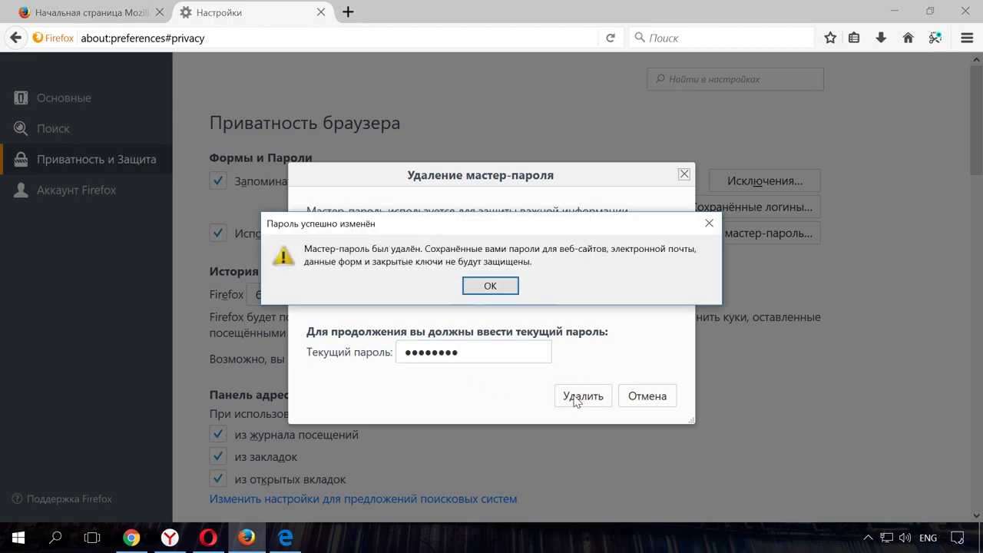
{"action": "left_click", "coordinate": [498, 284]}
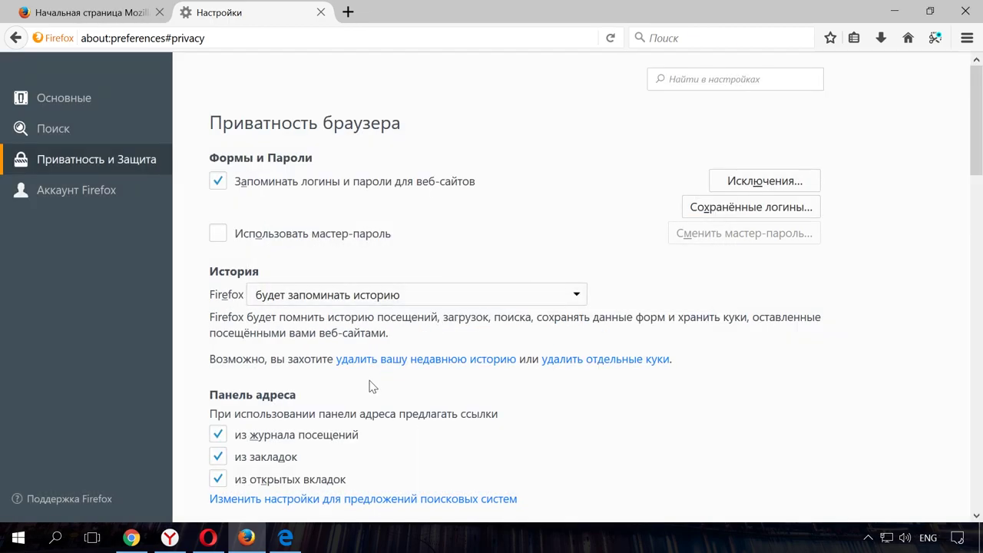
{"action": "left_click", "coordinate": [246, 537]}
Open Microsoft Edge's saved passwords list via its advanced settings.
{"action": "left_click", "coordinate": [283, 547]}
{"action": "left_click", "coordinate": [966, 45]}
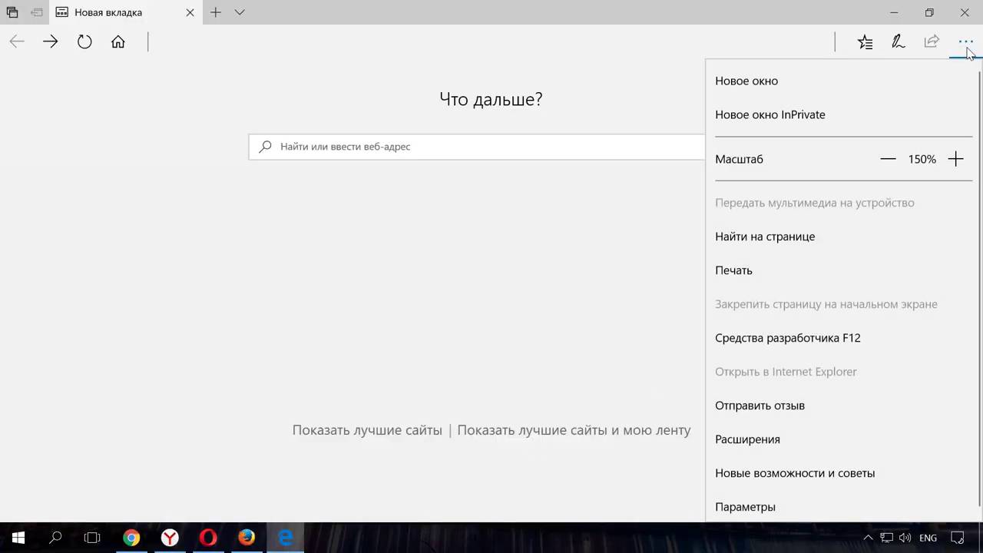
{"action": "left_click", "coordinate": [806, 503]}
{"action": "scroll", "coordinate": [852, 446], "scroll_direction": "down", "scroll_amount": 8}
{"action": "left_click", "coordinate": [817, 282]}
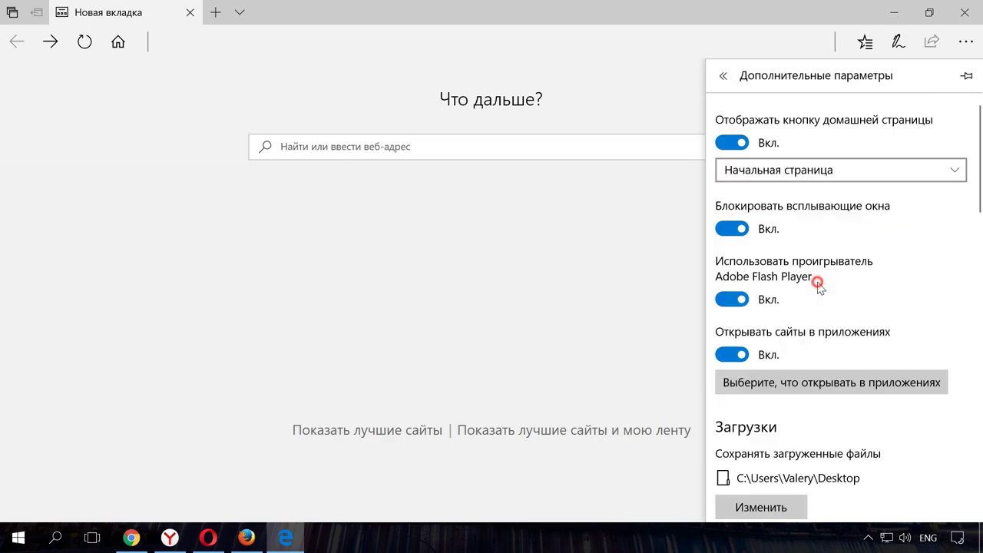
{"action": "scroll", "coordinate": [830, 303], "scroll_direction": "down", "scroll_amount": 6}
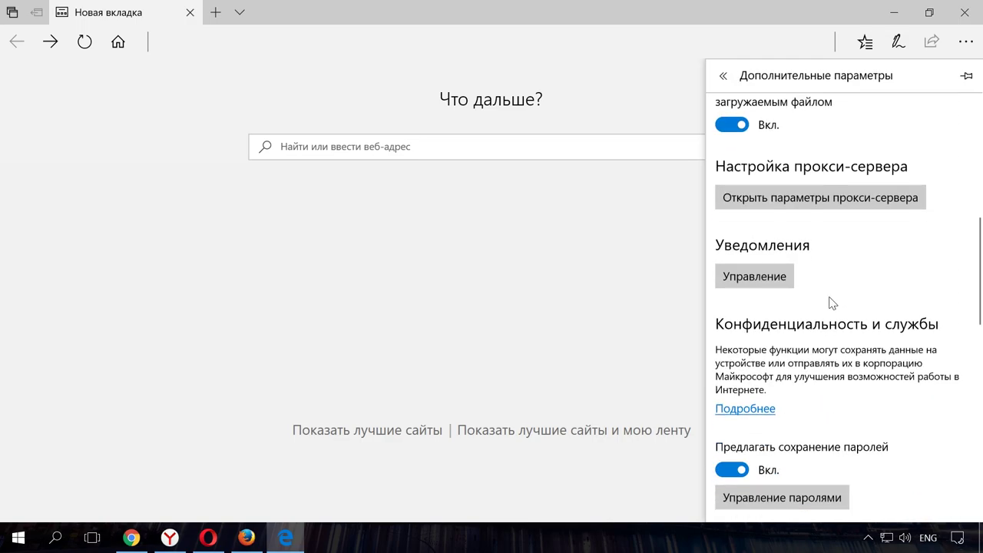
{"action": "scroll", "coordinate": [833, 302], "scroll_direction": "down", "scroll_amount": 3}
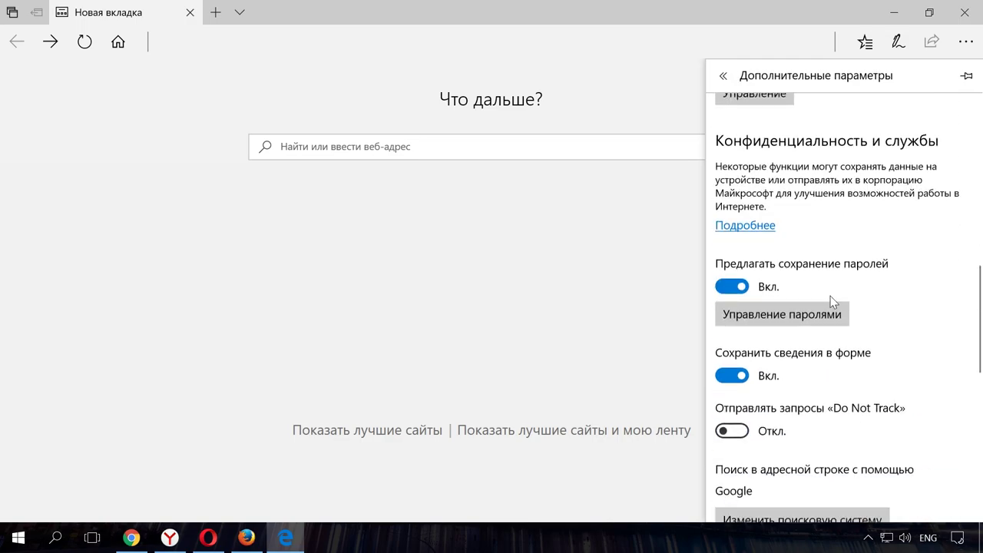
{"action": "left_click", "coordinate": [782, 315]}
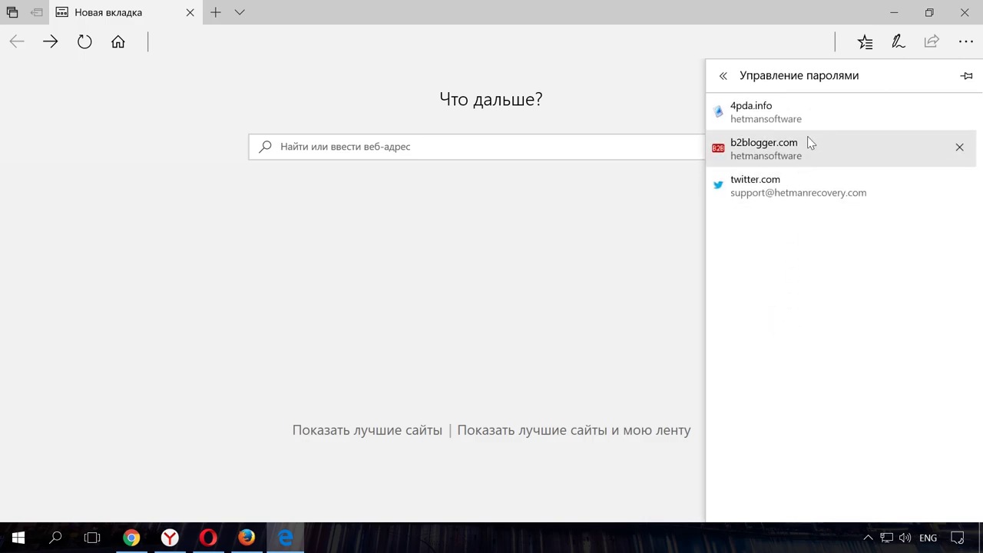
Inspect the 4pda.info and b2blogger.com login details, then minimise Edge.
{"action": "left_click", "coordinate": [870, 116]}
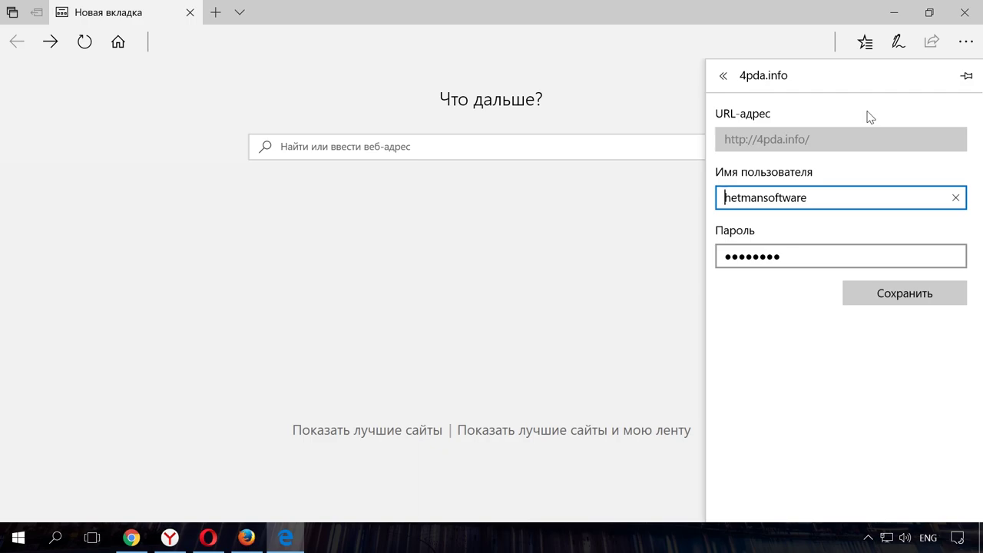
{"action": "left_click", "coordinate": [824, 259]}
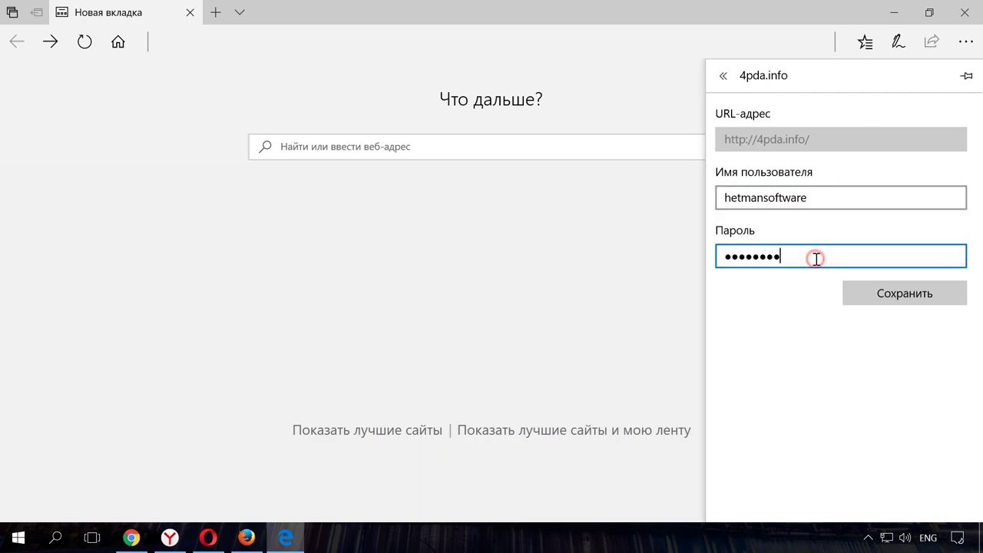
{"action": "left_click", "coordinate": [722, 77]}
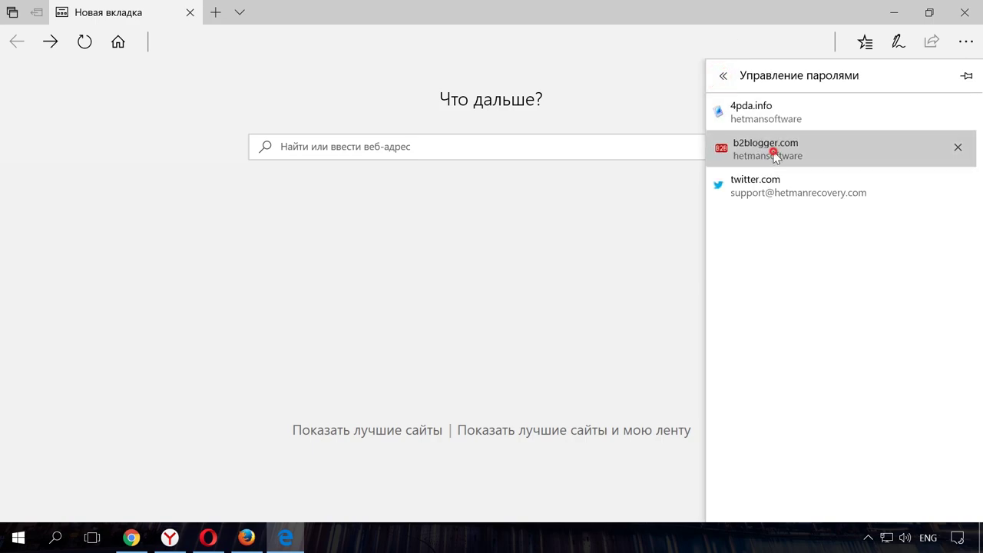
{"action": "left_click", "coordinate": [726, 147]}
{"action": "left_click", "coordinate": [808, 256]}
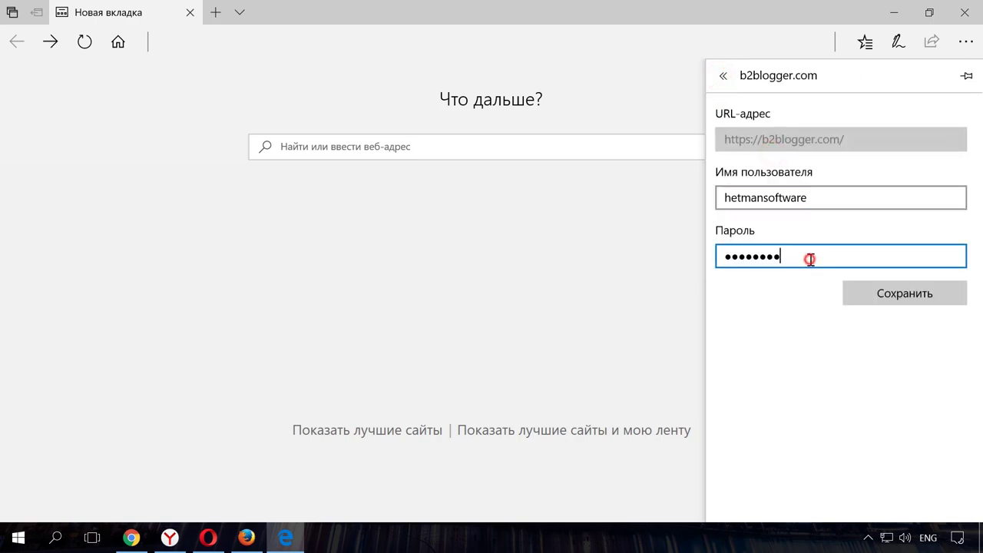
{"action": "left_click", "coordinate": [722, 77]}
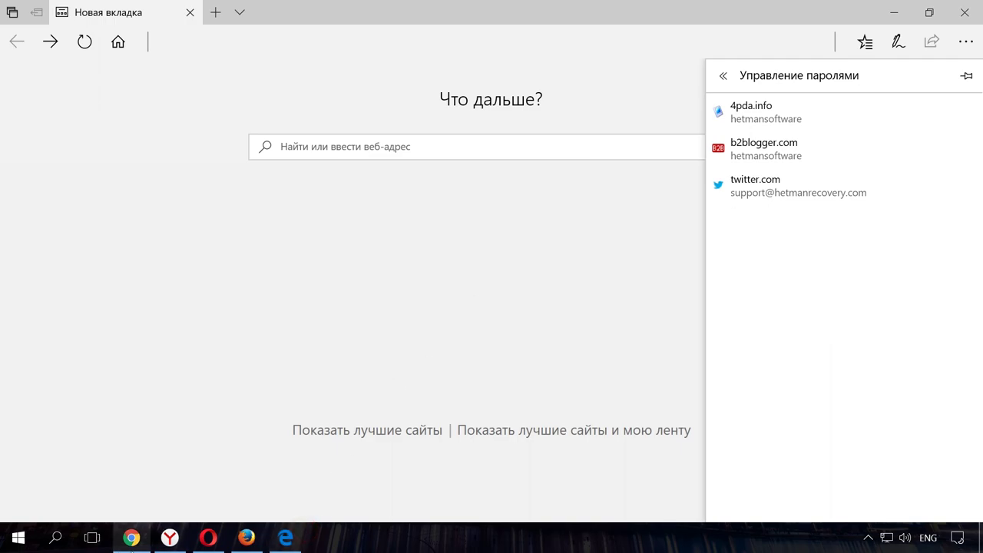
{"action": "left_click", "coordinate": [282, 542]}
Search 'панел' to open Control Panel, then Credential Manager's Web Credentials.
{"action": "left_click", "coordinate": [56, 538]}
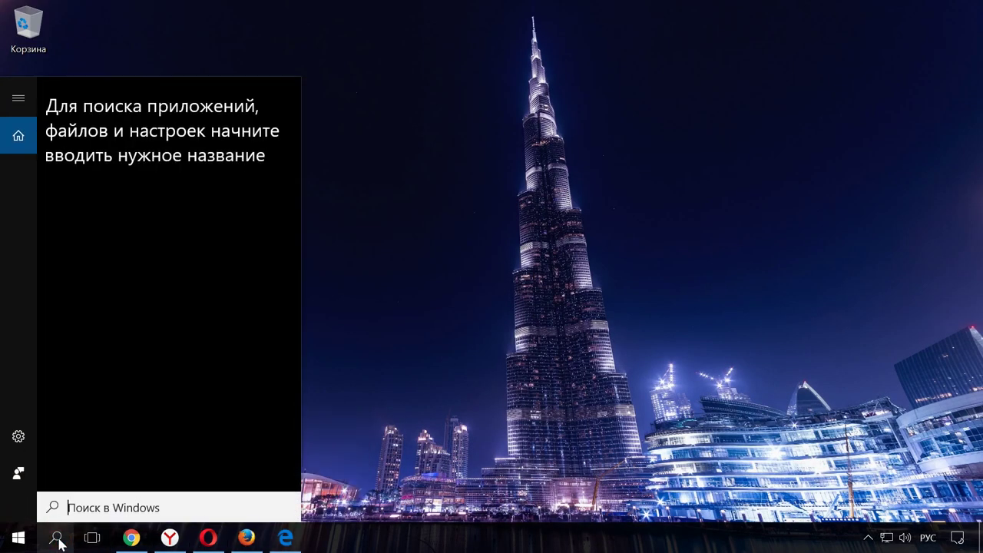
{"action": "type", "text": "панель"}
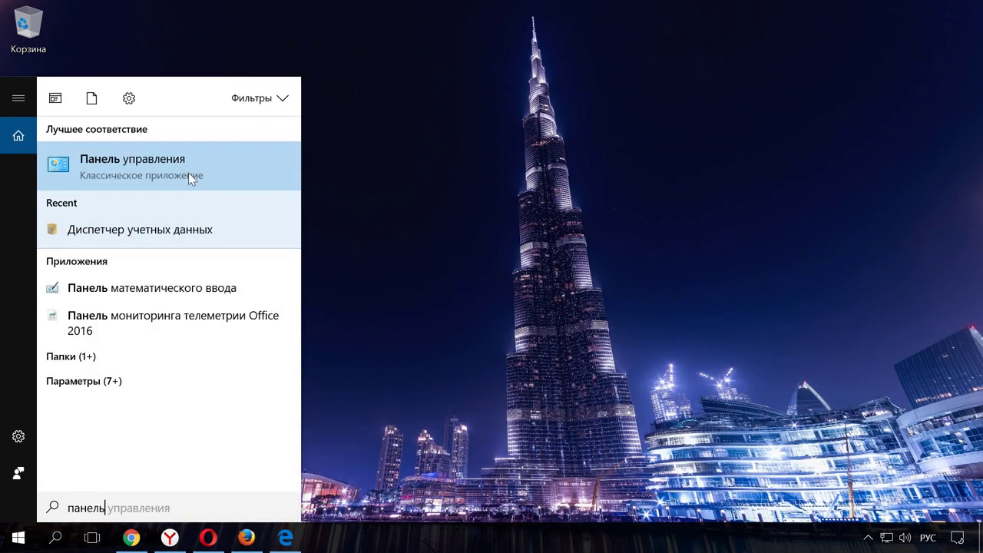
{"action": "left_click", "coordinate": [189, 169]}
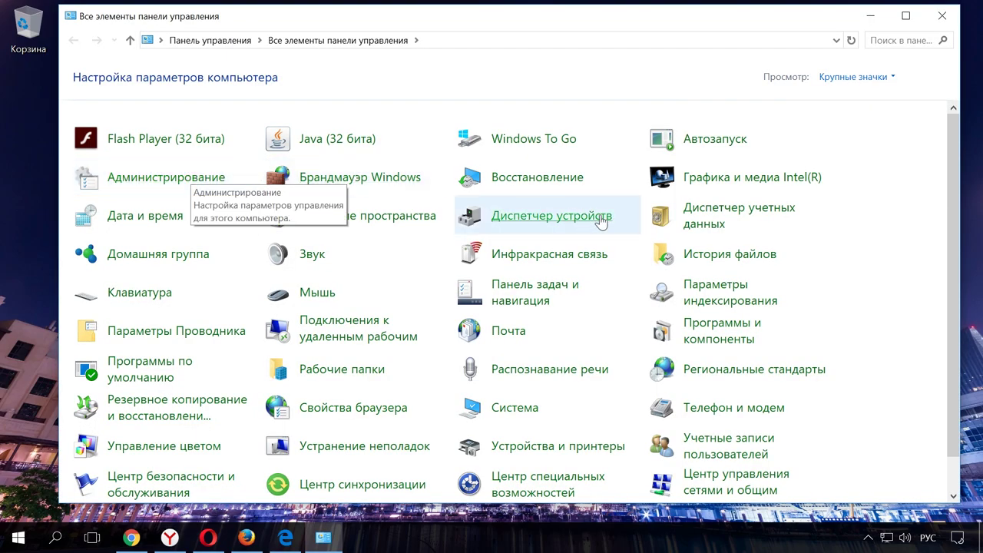
{"action": "left_click", "coordinate": [698, 219]}
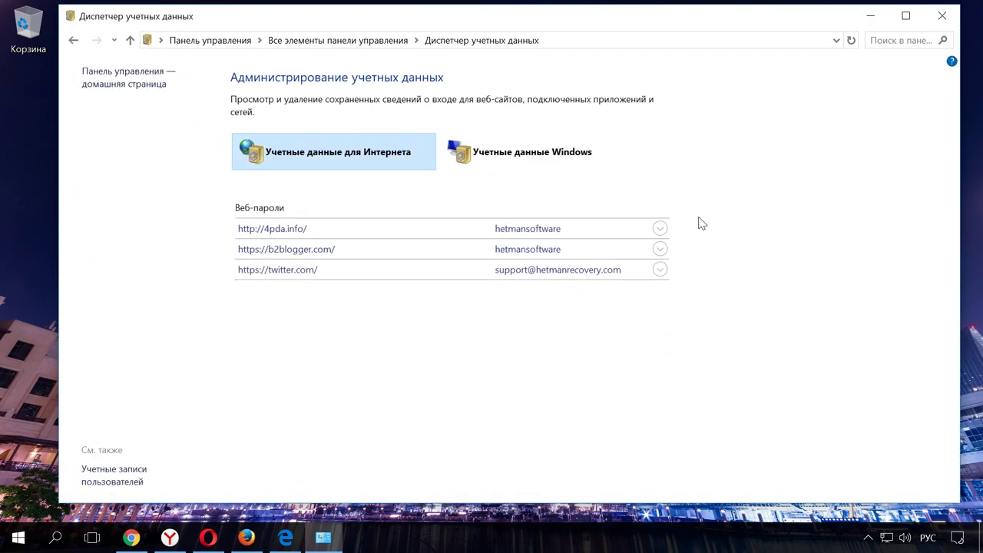
{"action": "left_click", "coordinate": [424, 163]}
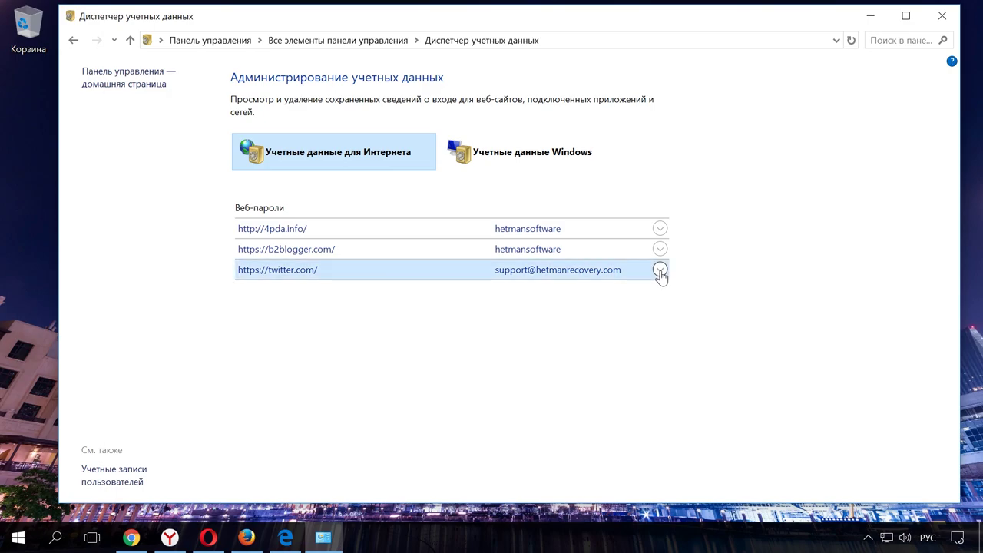
Reveal the twitter.com password with the Windows password, hide it, and close the window.
{"action": "left_click", "coordinate": [661, 271]}
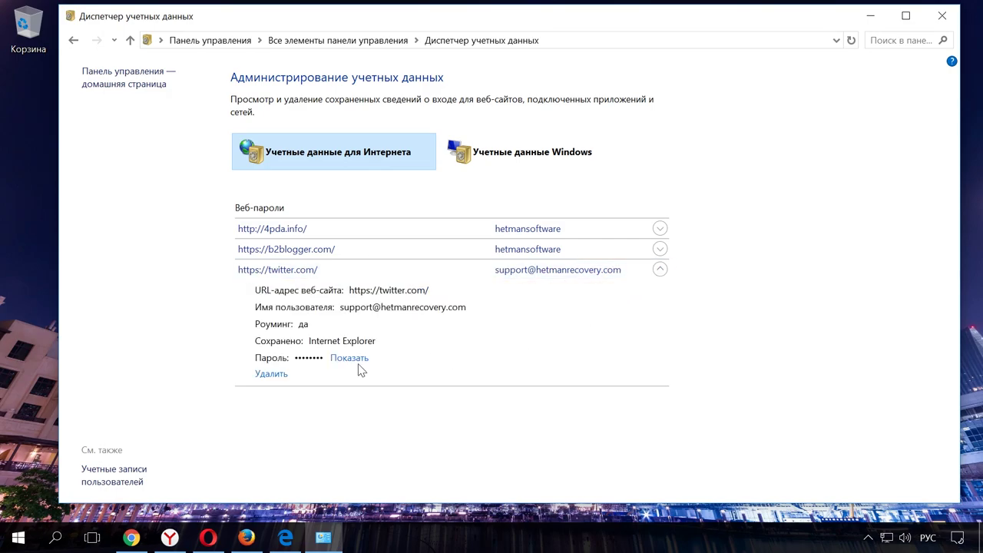
{"action": "left_click", "coordinate": [352, 359]}
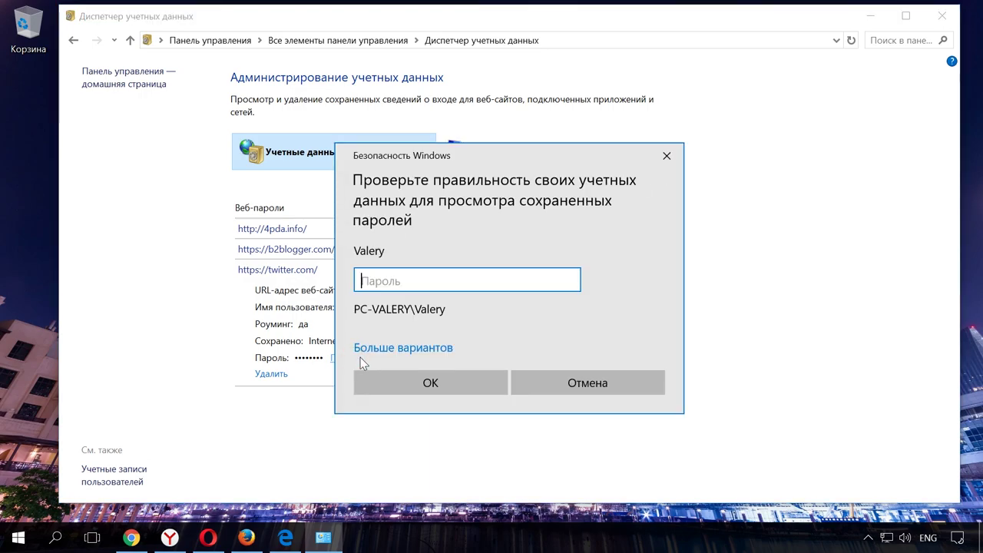
{"action": "type", "text": "•••••••••"}
{"action": "left_click", "coordinate": [403, 380]}
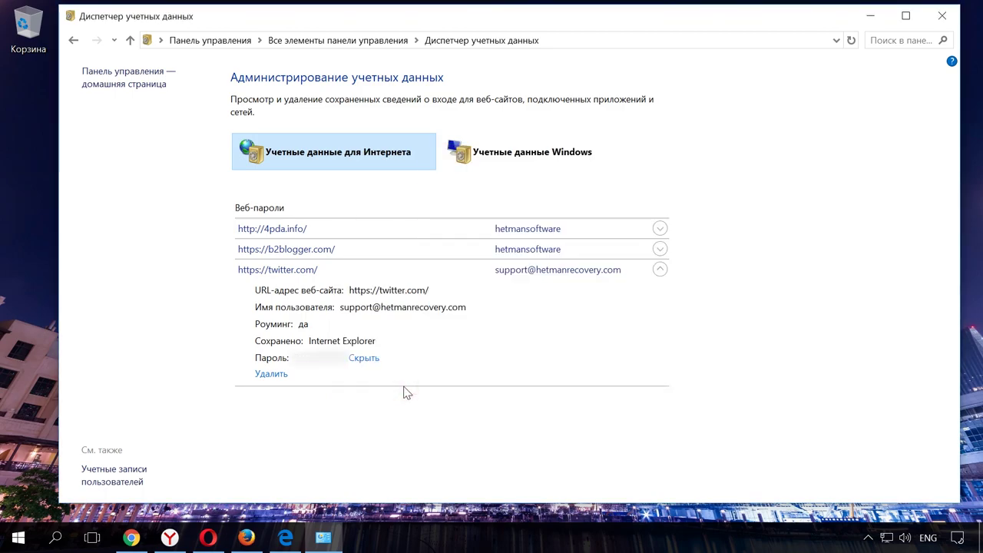
{"action": "left_click", "coordinate": [373, 360]}
{"action": "left_click", "coordinate": [945, 21]}
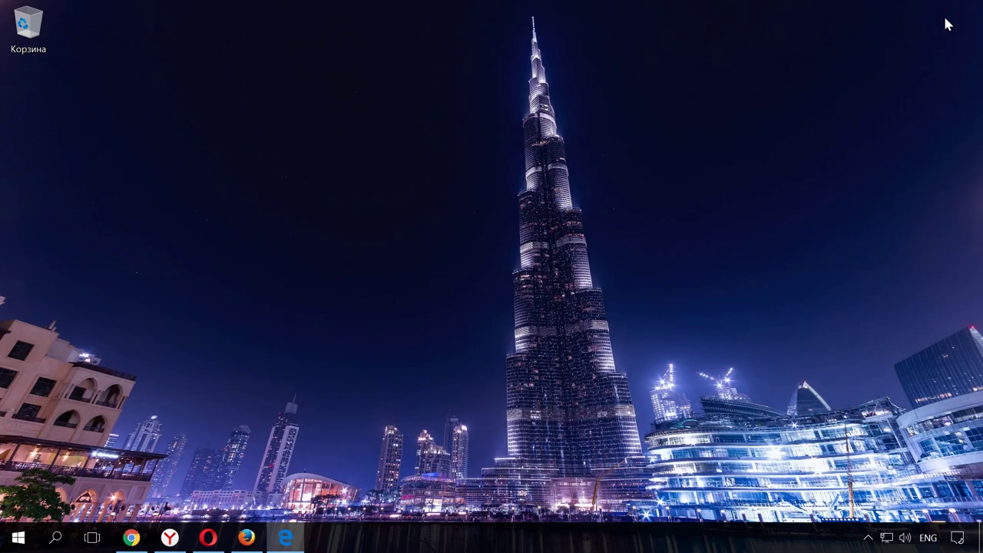
Load passwords.google.com in Chrome's Google tab and sign in with the account password.
{"action": "left_click", "coordinate": [131, 540]}
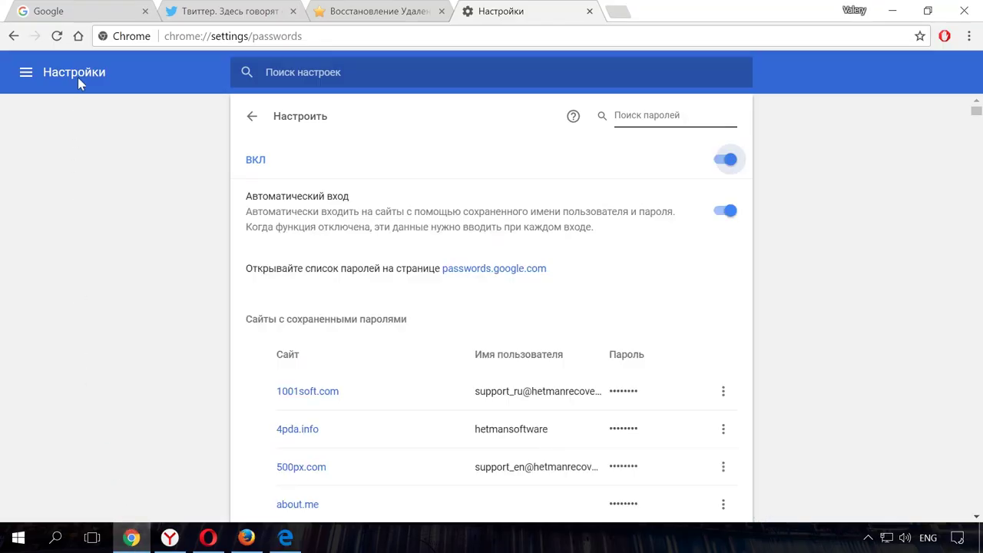
{"action": "left_click", "coordinate": [93, 14]}
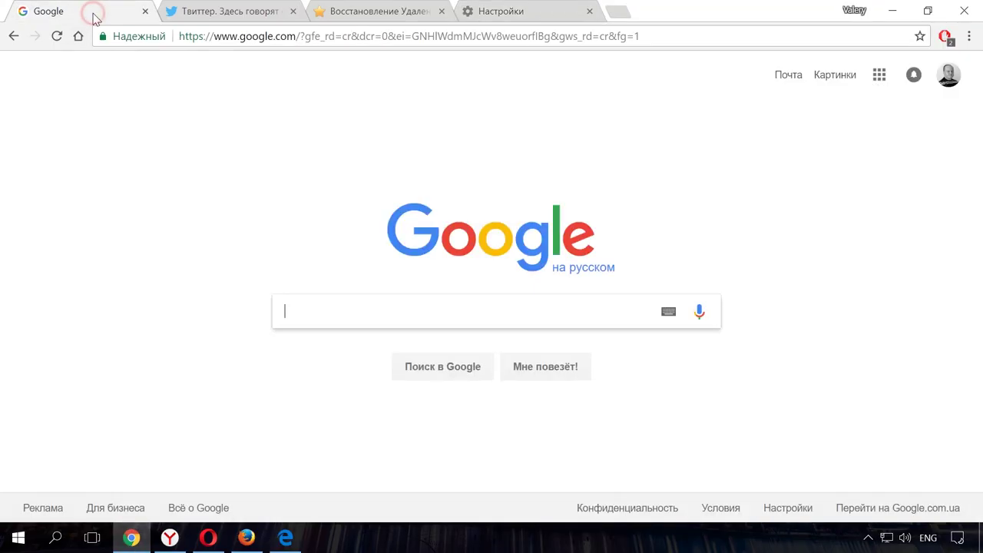
{"action": "left_click", "coordinate": [233, 38]}
{"action": "type", "text": "p"}
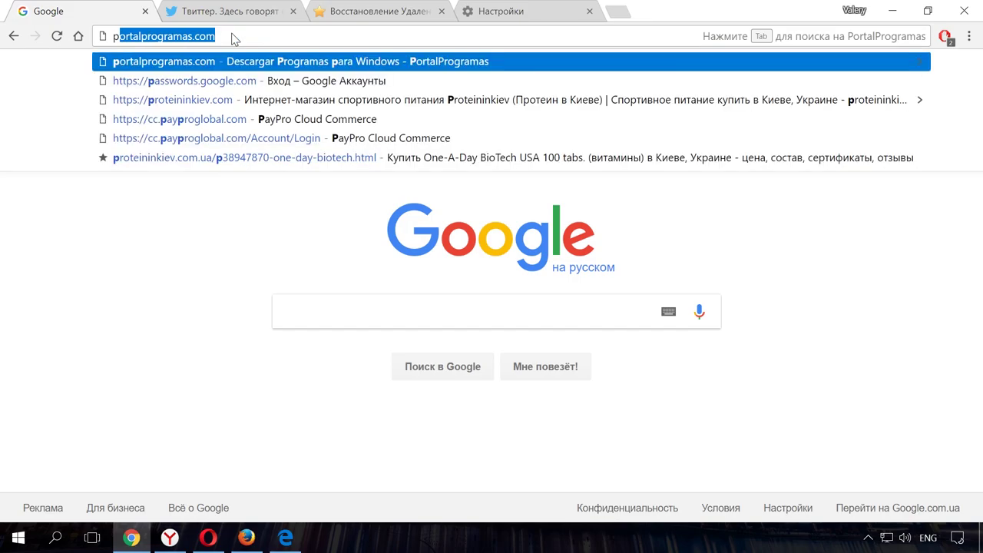
{"action": "type", "text": "ass"}
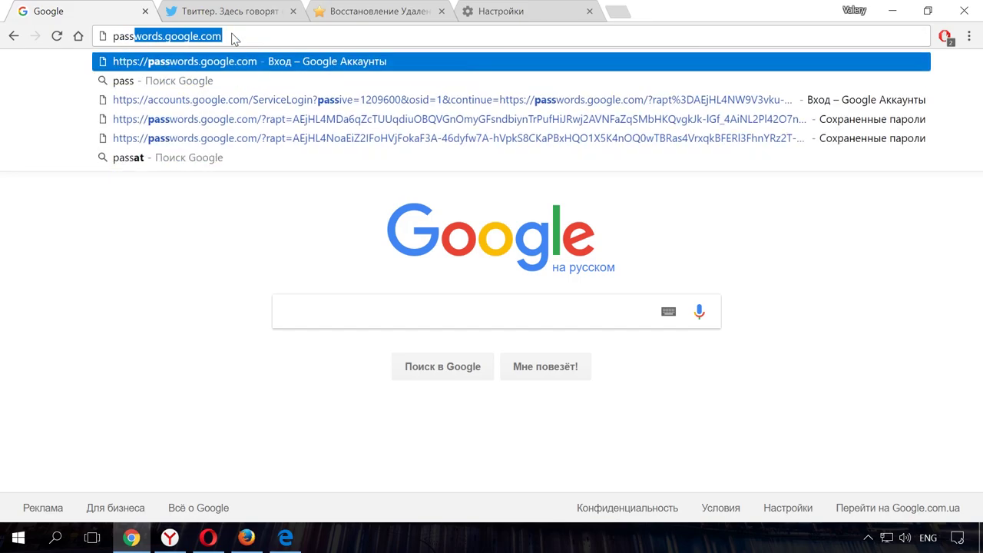
{"action": "key", "text": "Right"}
{"action": "key", "text": "Return"}
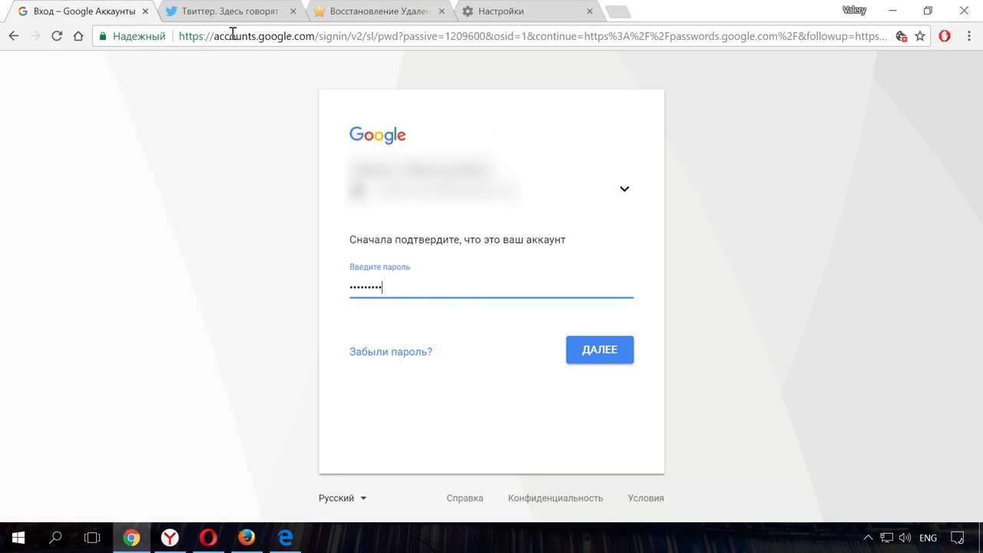
{"action": "left_click", "coordinate": [595, 349]}
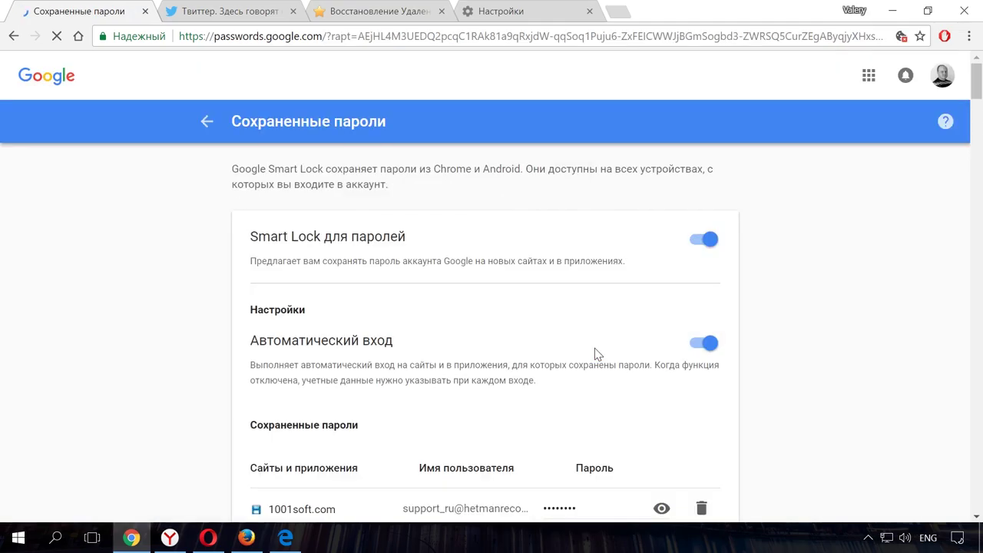
Reveal the saved 1001soft.com password in the list, then hide it again.
{"action": "scroll", "coordinate": [598, 353], "scroll_direction": "down", "scroll_amount": 1}
{"action": "scroll", "coordinate": [597, 353], "scroll_direction": "down", "scroll_amount": 6}
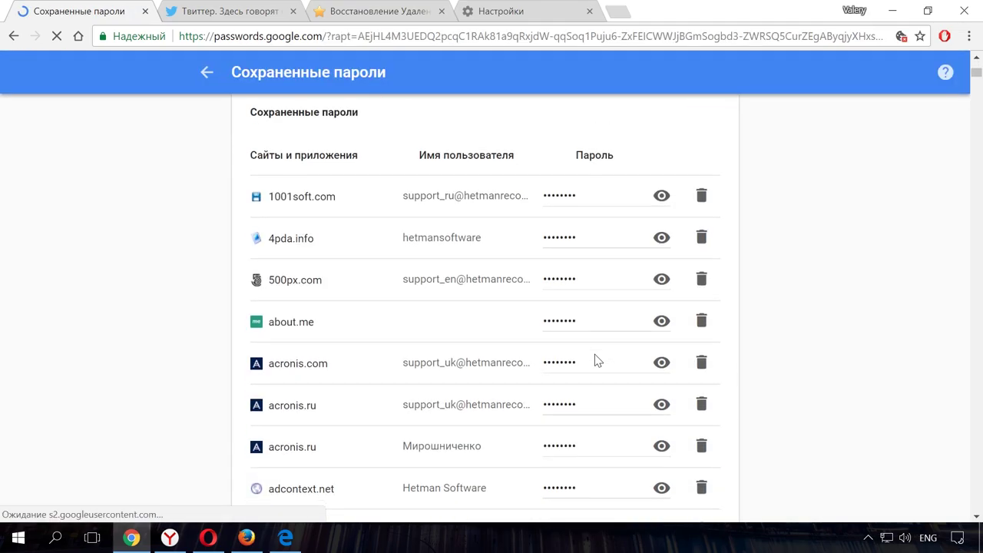
{"action": "scroll", "coordinate": [593, 358], "scroll_direction": "up", "scroll_amount": 4}
{"action": "scroll", "coordinate": [592, 363], "scroll_direction": "up", "scroll_amount": 3}
{"action": "scroll", "coordinate": [593, 362], "scroll_direction": "down", "scroll_amount": 2}
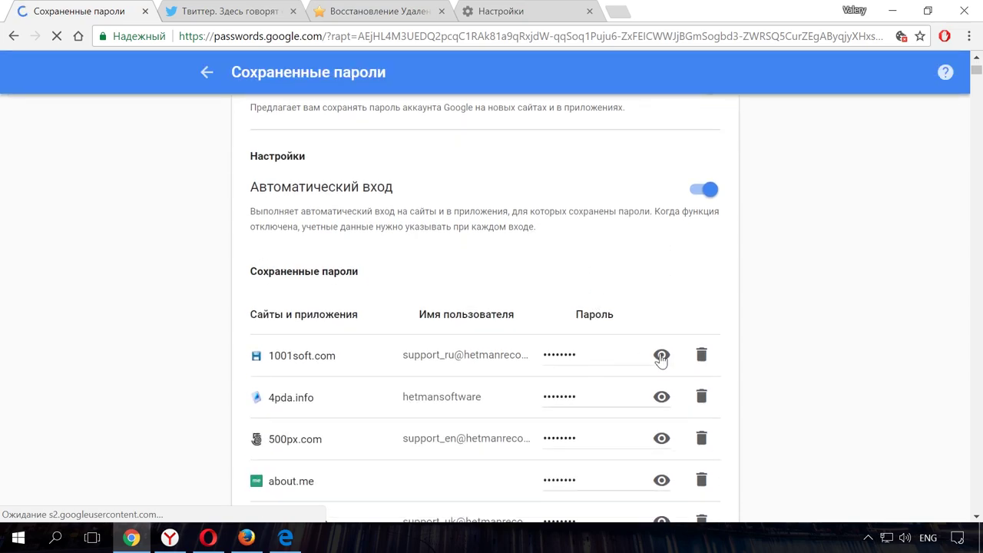
{"action": "left_click", "coordinate": [661, 357]}
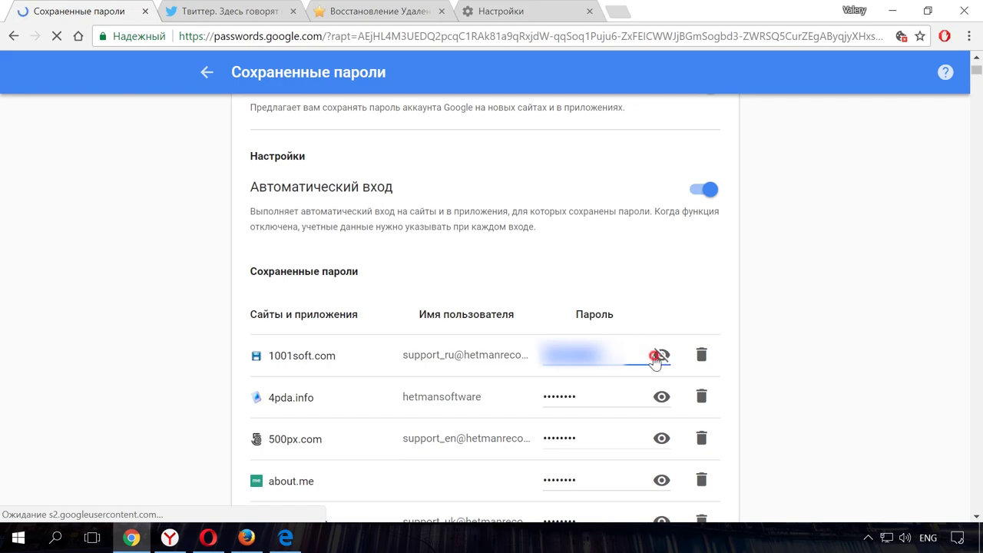
{"action": "left_click", "coordinate": [661, 358]}
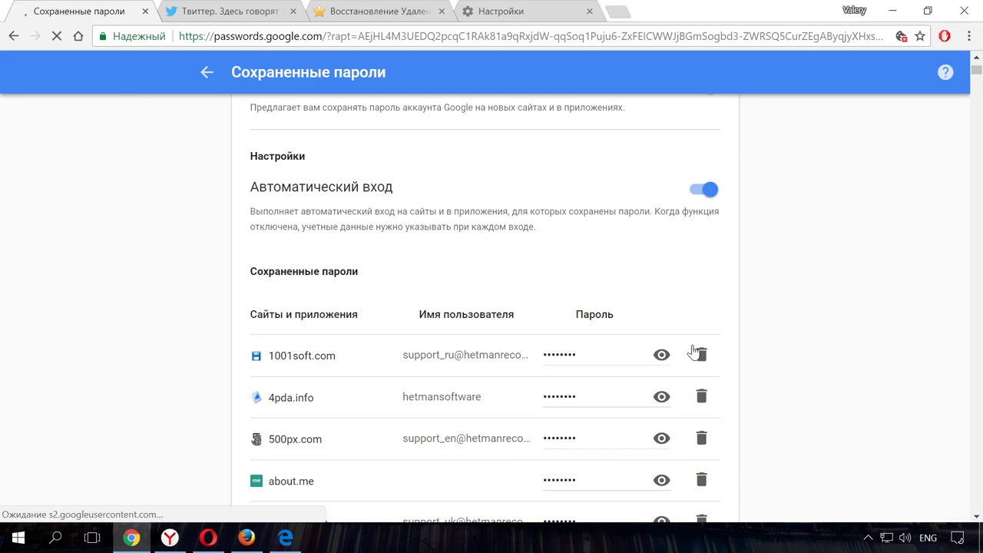
{"action": "left_click", "coordinate": [410, 12]}
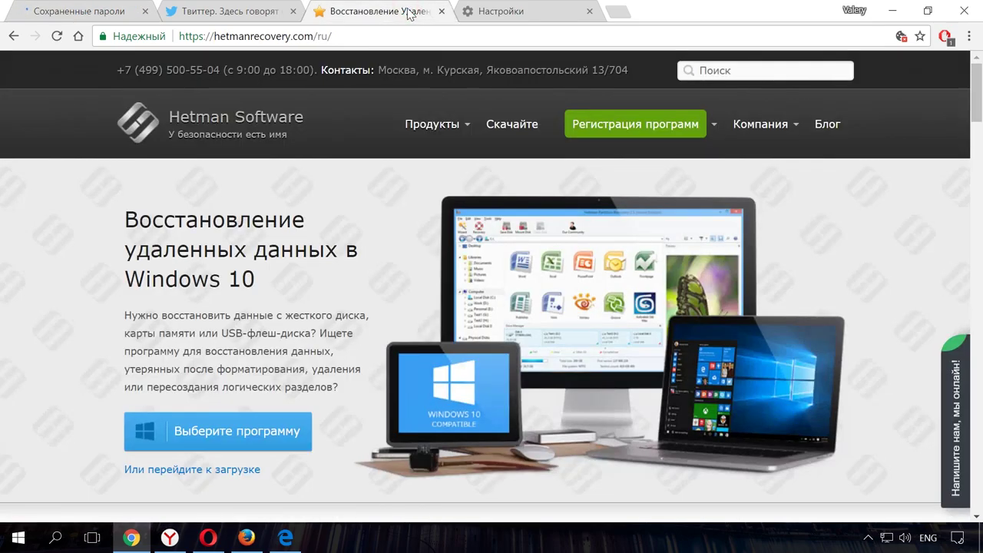
Buy Hetman Partition Recovery online and scroll to the Allsoft buyer details form.
{"action": "mouse_move", "coordinate": [589, 146]}
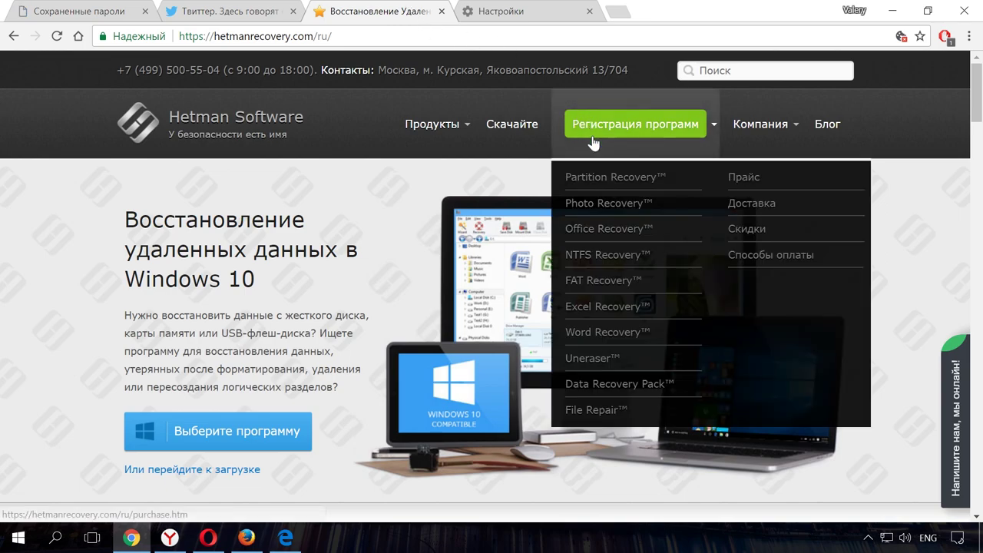
{"action": "left_click", "coordinate": [604, 178]}
{"action": "scroll", "coordinate": [461, 307], "scroll_direction": "down", "scroll_amount": 7}
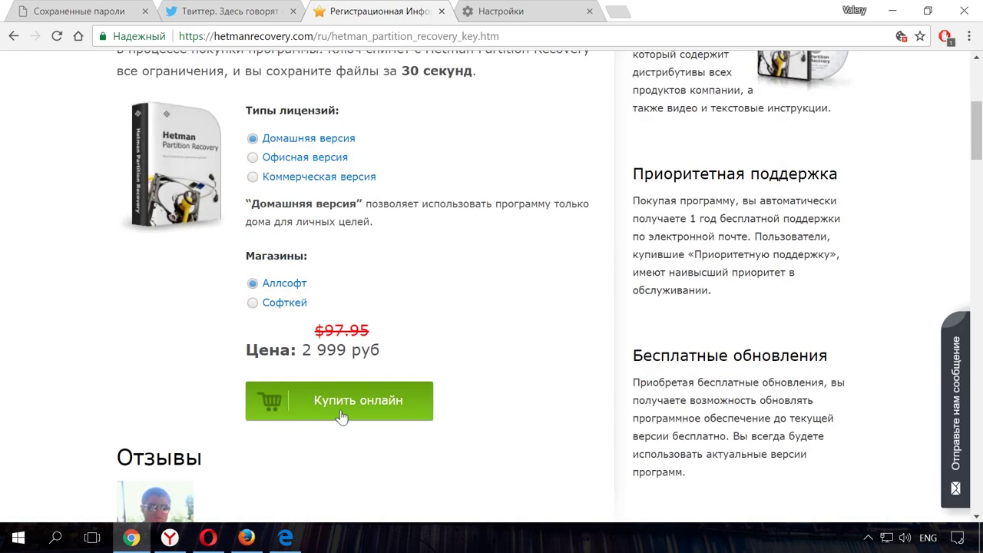
{"action": "left_click", "coordinate": [342, 407]}
{"action": "scroll", "coordinate": [345, 409], "scroll_direction": "down", "scroll_amount": 7}
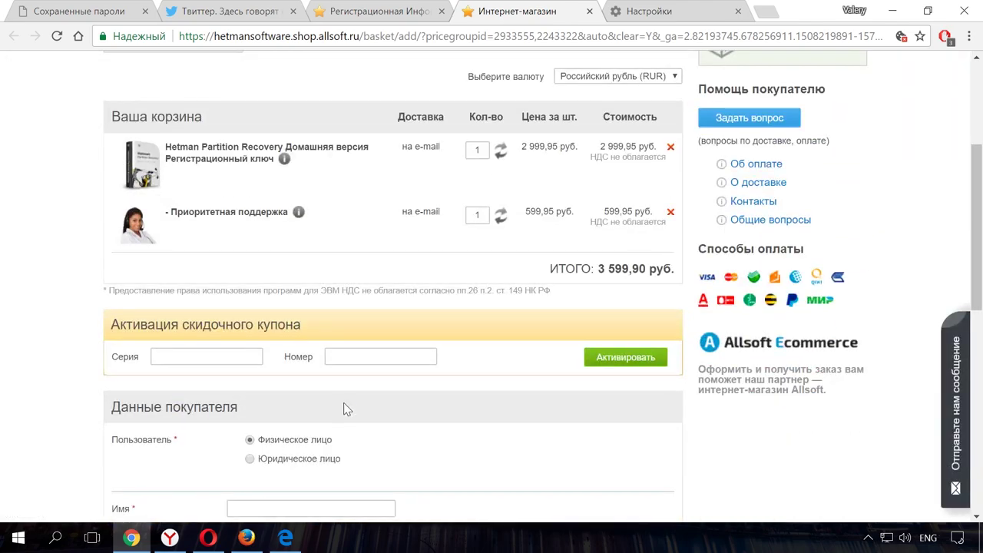
{"action": "left_click", "coordinate": [377, 198]}
Fill the buyer details form from Chrome's saved Hetman autofill entry.
{"action": "left_click", "coordinate": [286, 199]}
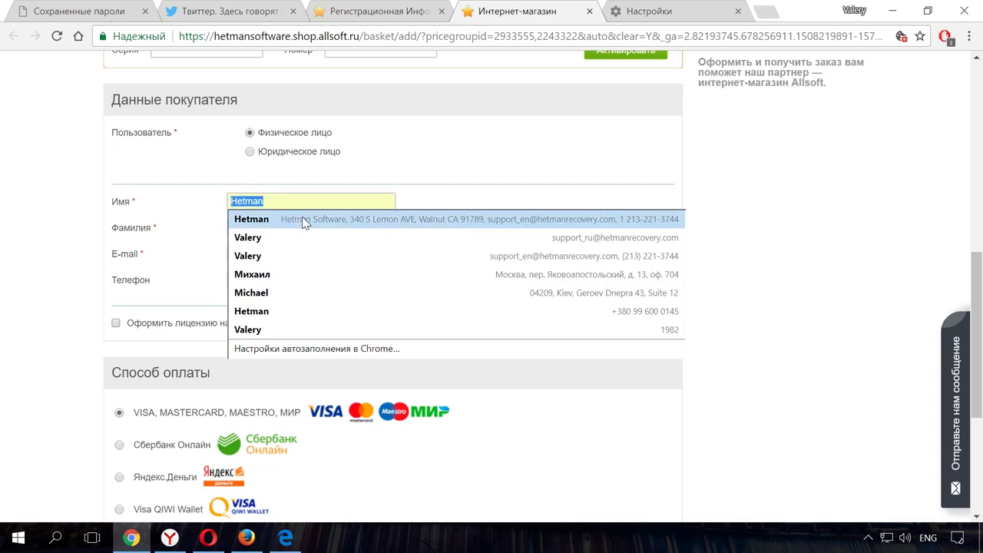
{"action": "left_click", "coordinate": [305, 220]}
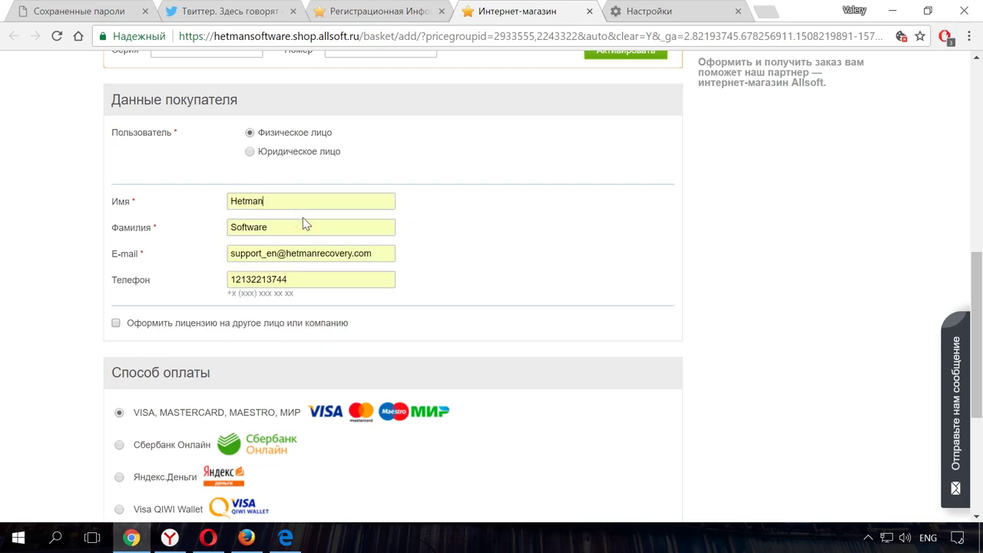
{"action": "scroll", "coordinate": [476, 288], "scroll_direction": "down", "scroll_amount": 2}
{"action": "scroll", "coordinate": [476, 288], "scroll_direction": "down", "scroll_amount": 1}
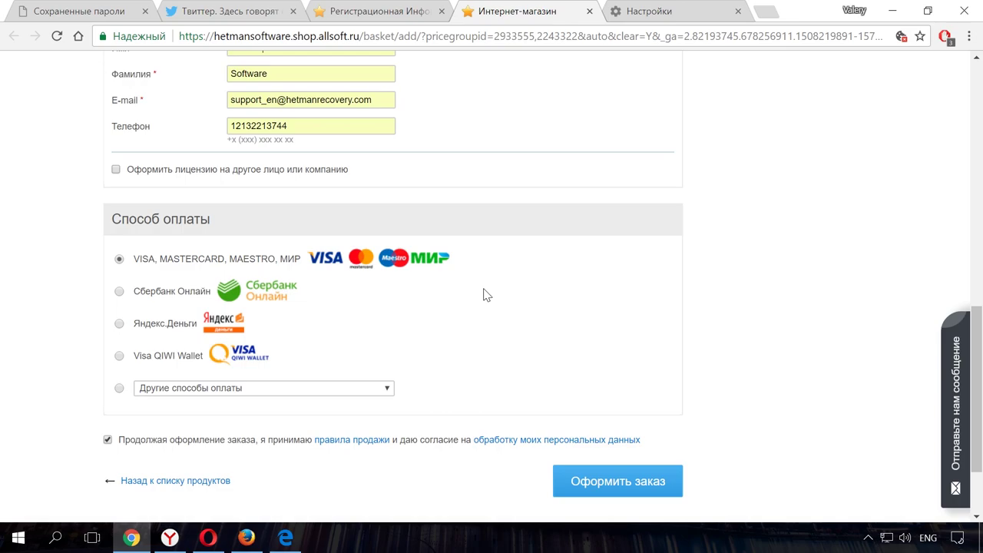
Place the order and fill the card fields from the saved MasterCard.
{"action": "left_click", "coordinate": [636, 487]}
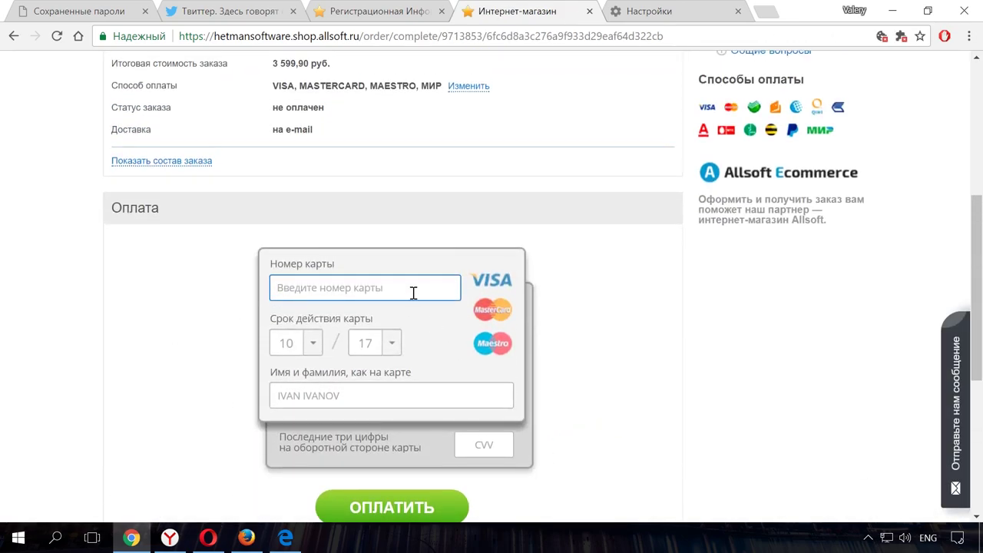
{"action": "left_click", "coordinate": [409, 292]}
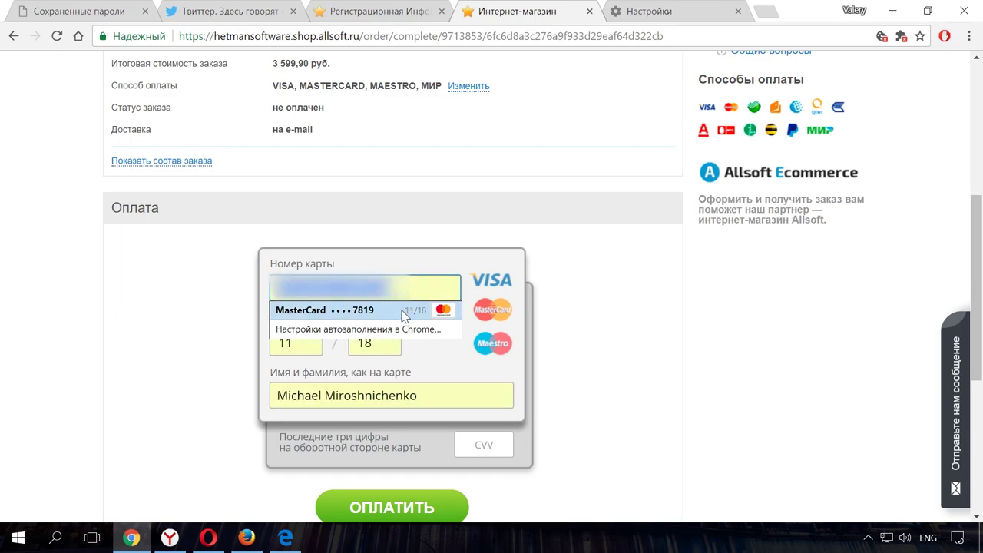
{"action": "left_click", "coordinate": [403, 311]}
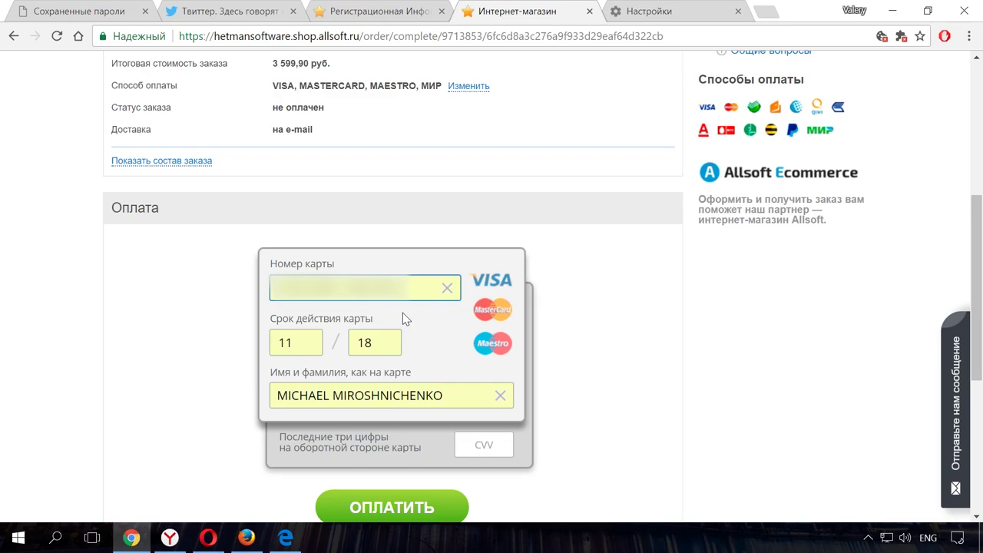
Return to Yandex Browser settings and open the form autofill settings.
{"action": "left_click", "coordinate": [138, 542]}
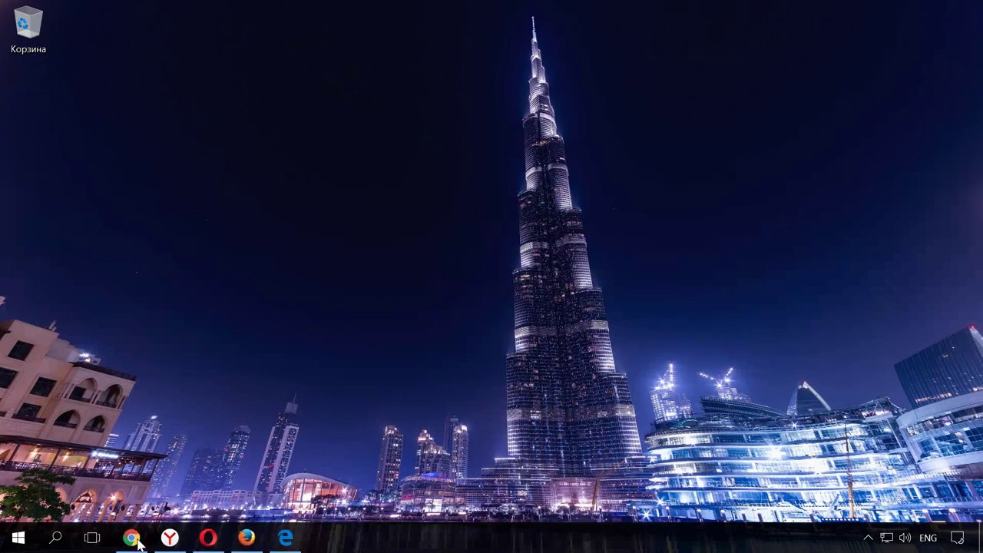
{"action": "left_click", "coordinate": [169, 540]}
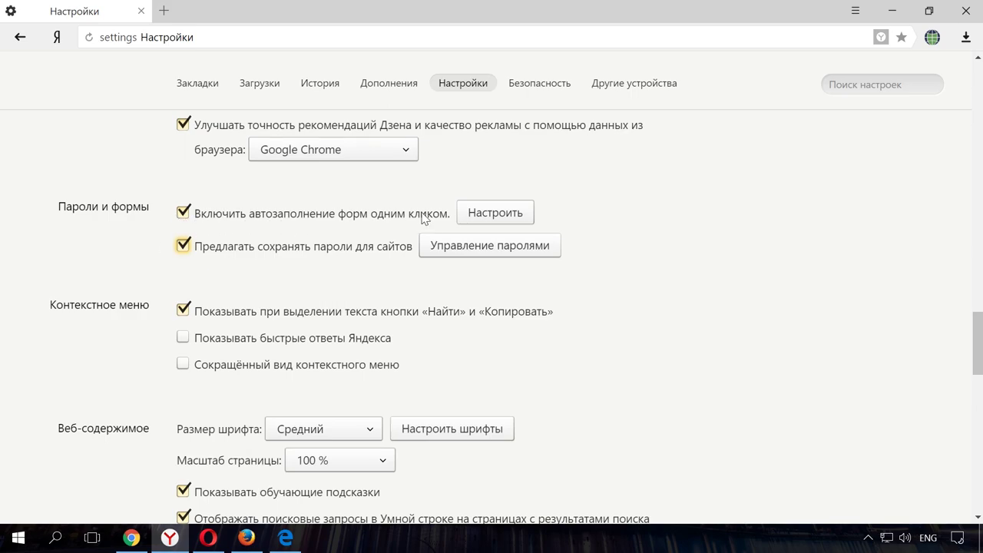
{"action": "left_click", "coordinate": [495, 216]}
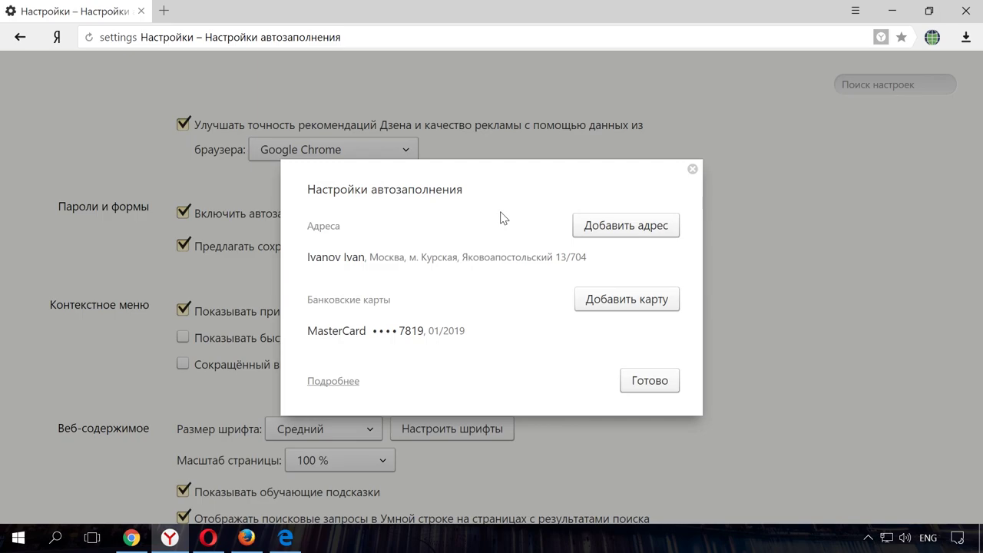
{"action": "mouse_move", "coordinate": [411, 259]}
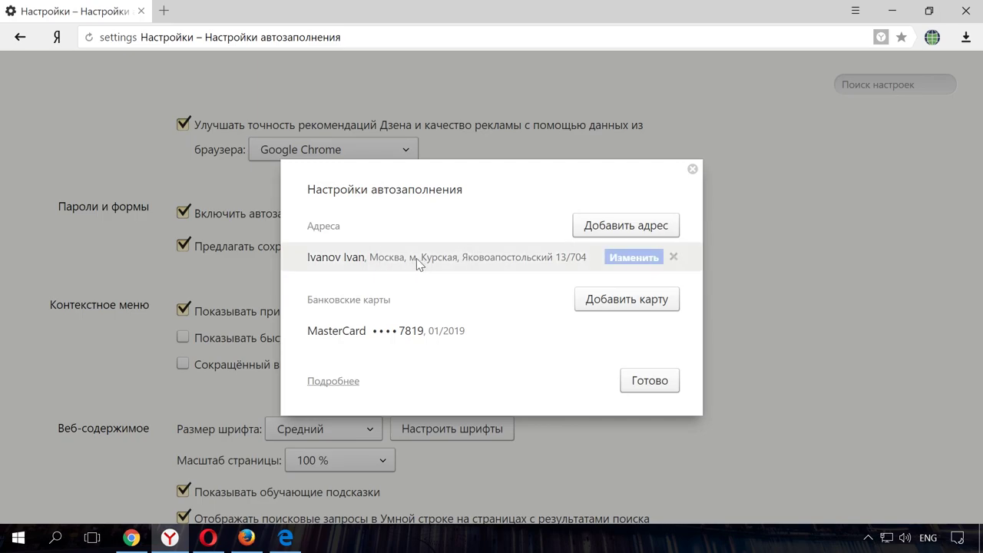
Look at the Добавить адрес and Добавить карту forms, closing each without saving.
{"action": "left_click", "coordinate": [619, 235]}
{"action": "left_click", "coordinate": [756, 103]}
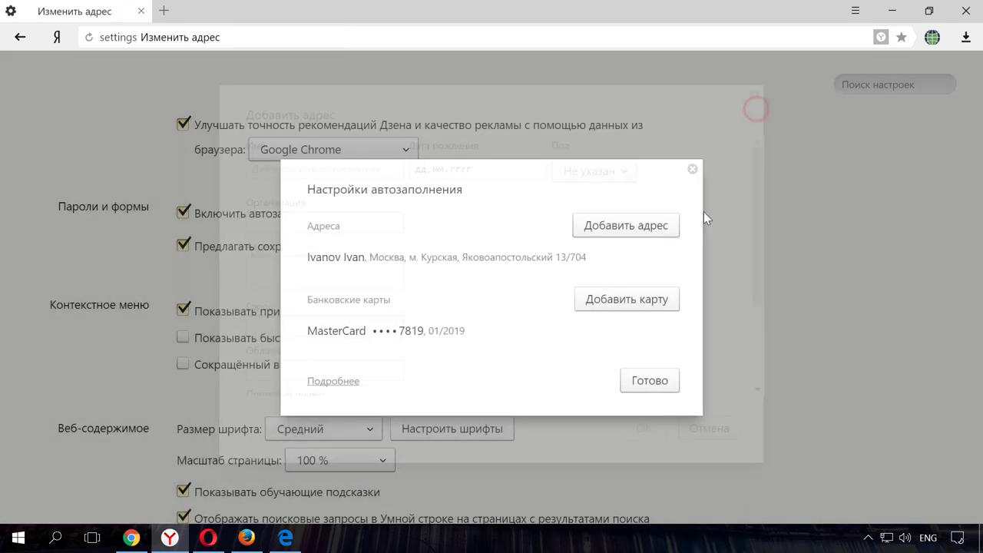
{"action": "left_click", "coordinate": [651, 305]}
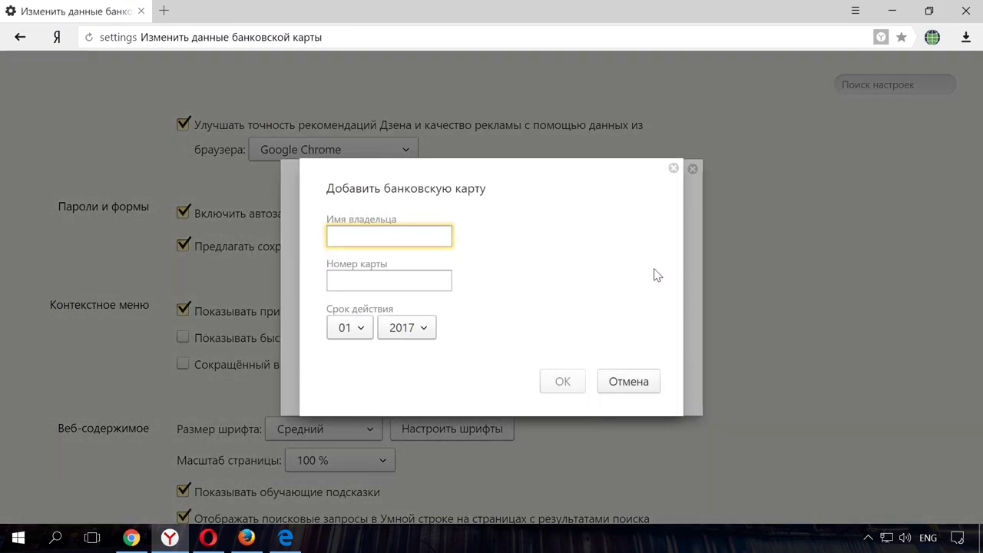
{"action": "left_click", "coordinate": [673, 169]}
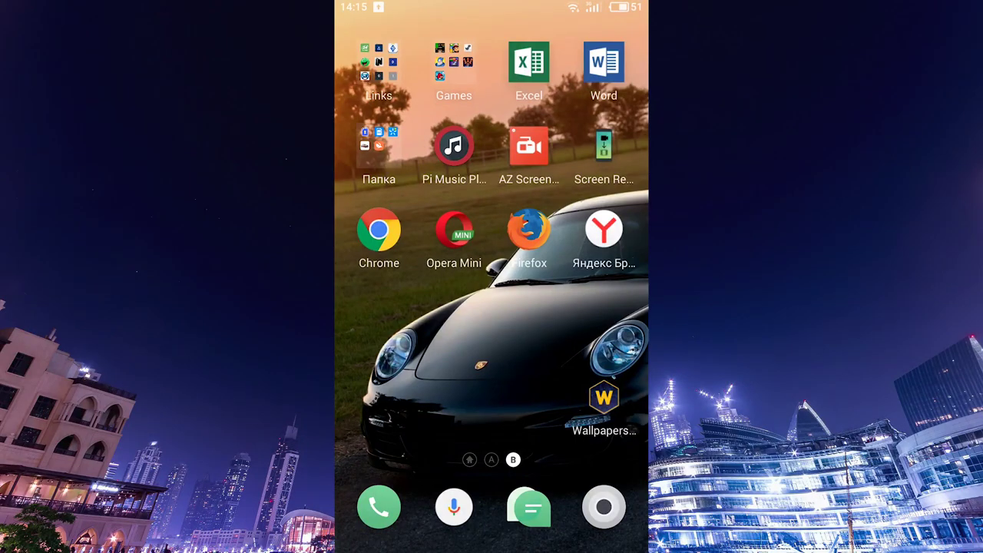
Launch Chrome on the phone and scroll the saved logins under Сохранение паролей.
{"action": "left_click", "coordinate": [379, 231]}
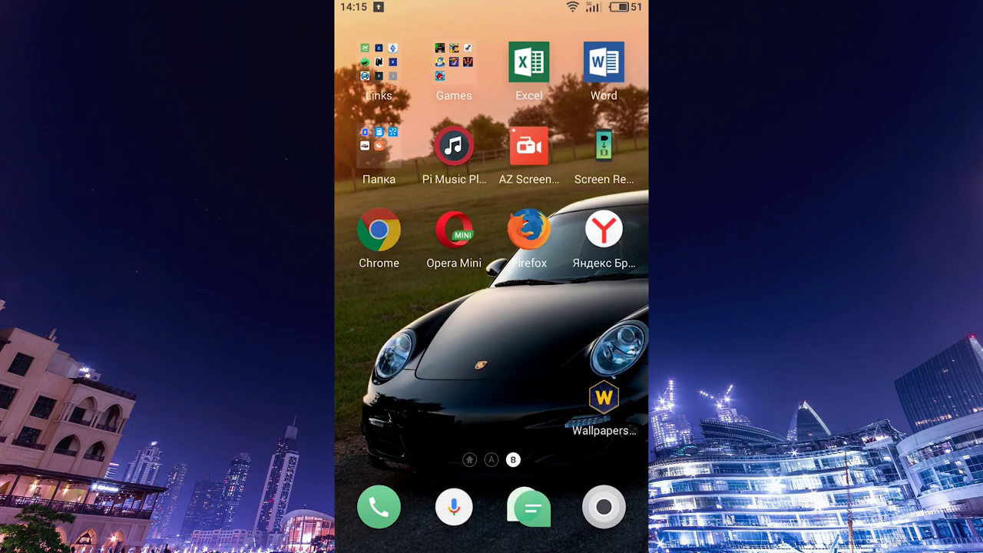
{"action": "left_click", "coordinate": [629, 41]}
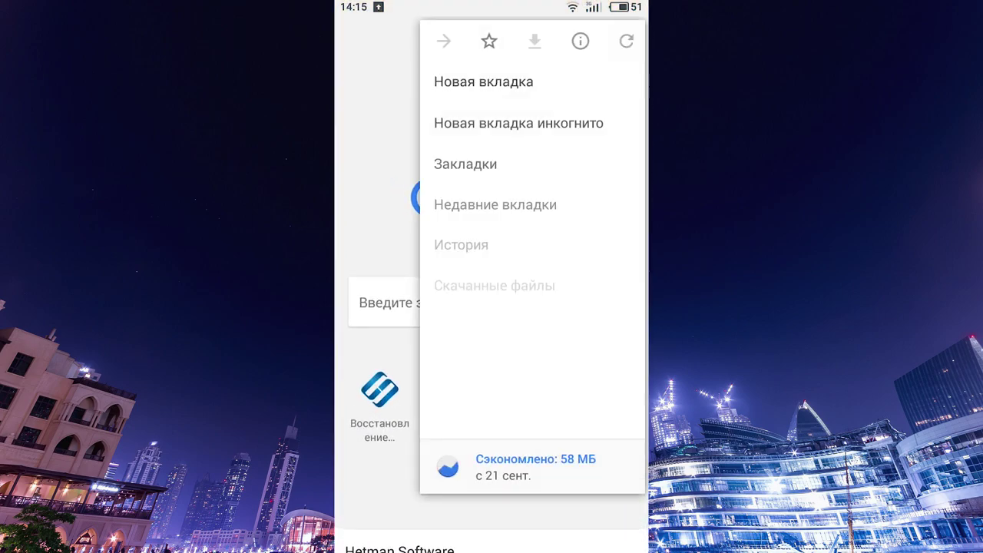
{"action": "left_click", "coordinate": [476, 376]}
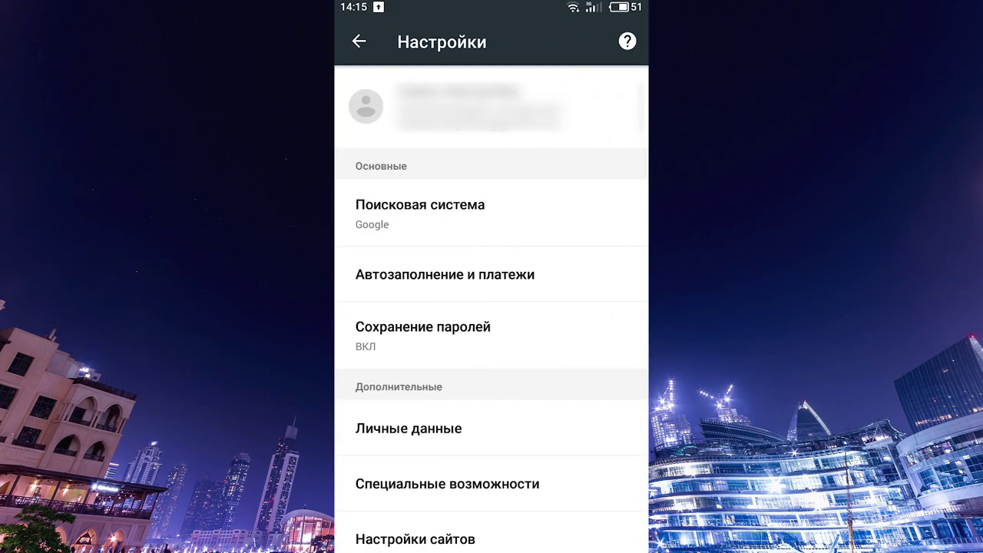
{"action": "left_click", "coordinate": [423, 335]}
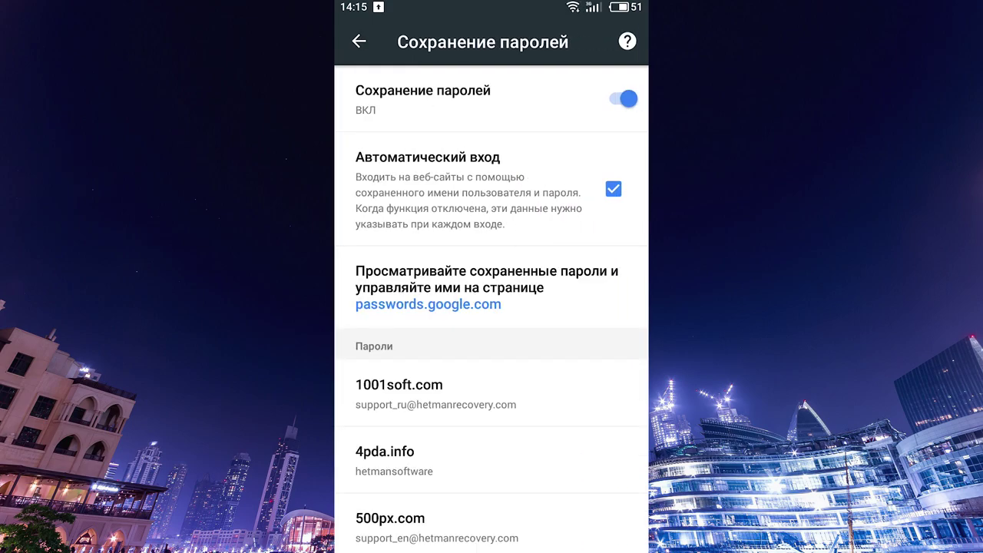
{"action": "scroll", "coordinate": [491, 307], "scroll_direction": "down", "scroll_amount": 5}
{"action": "scroll", "coordinate": [492, 307], "scroll_direction": "down", "scroll_amount": 5}
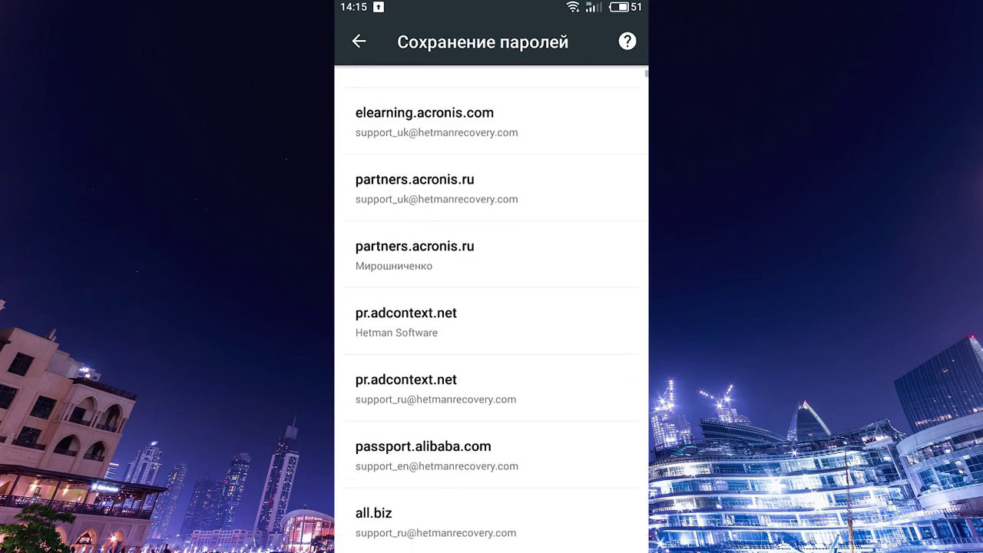
{"action": "scroll", "coordinate": [492, 307], "scroll_direction": "up", "scroll_amount": 10}
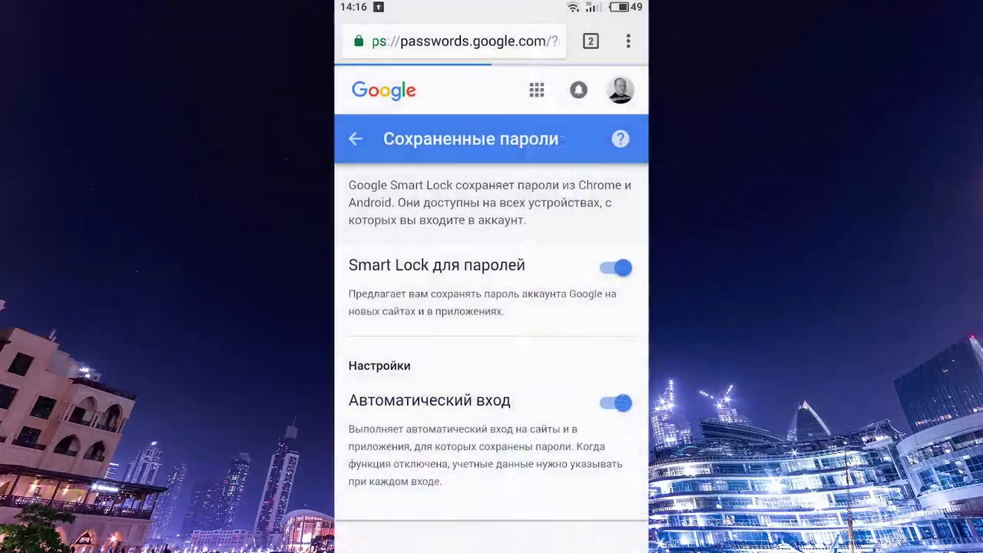
{"action": "scroll", "coordinate": [492, 307], "scroll_direction": "down", "scroll_amount": 6}
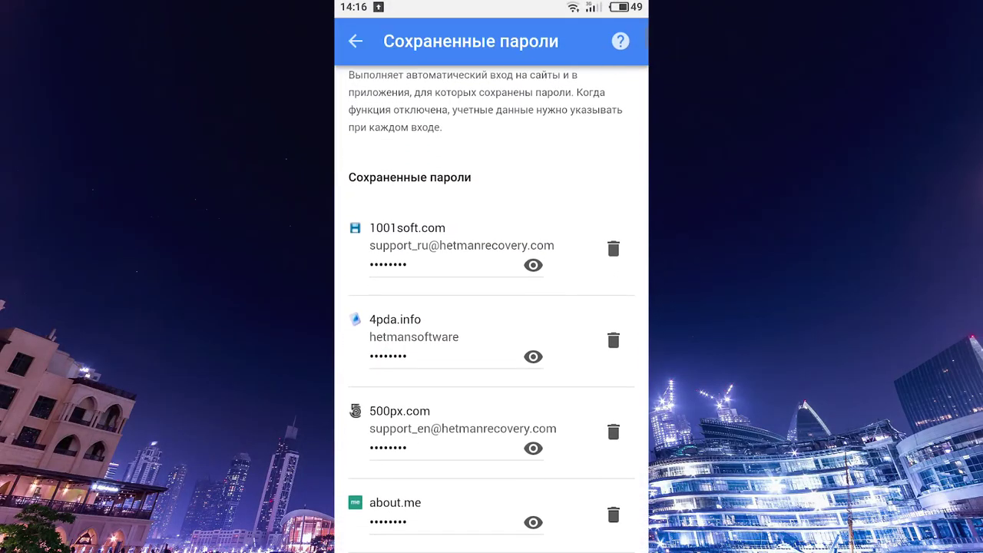
{"action": "scroll", "coordinate": [492, 307], "scroll_direction": "down", "scroll_amount": 4}
{"action": "scroll", "coordinate": [492, 307], "scroll_direction": "up", "scroll_amount": 10}
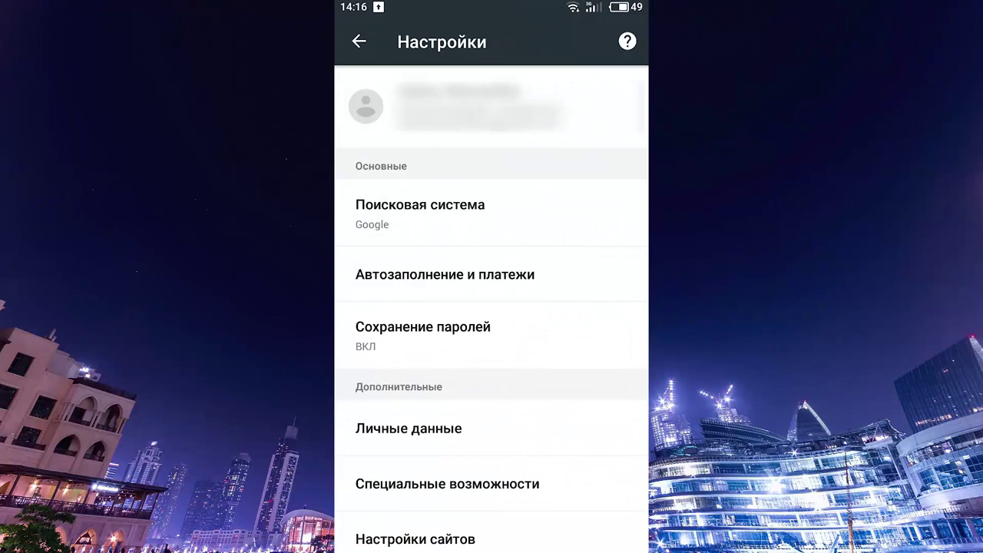
View the saved addresses under Chrome's Автозаполнение и платежи settings.
{"action": "left_click", "coordinate": [445, 274]}
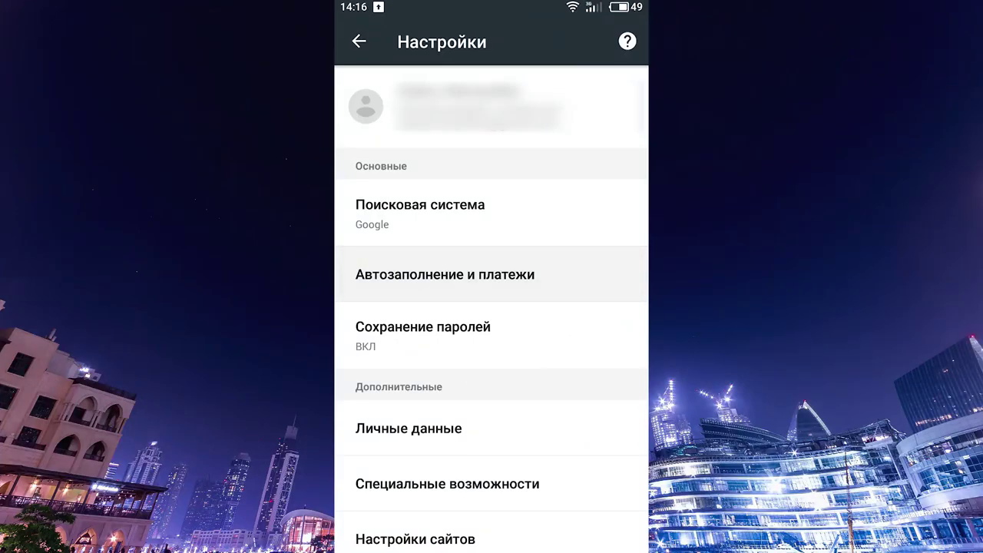
{"action": "left_click", "coordinate": [380, 148]}
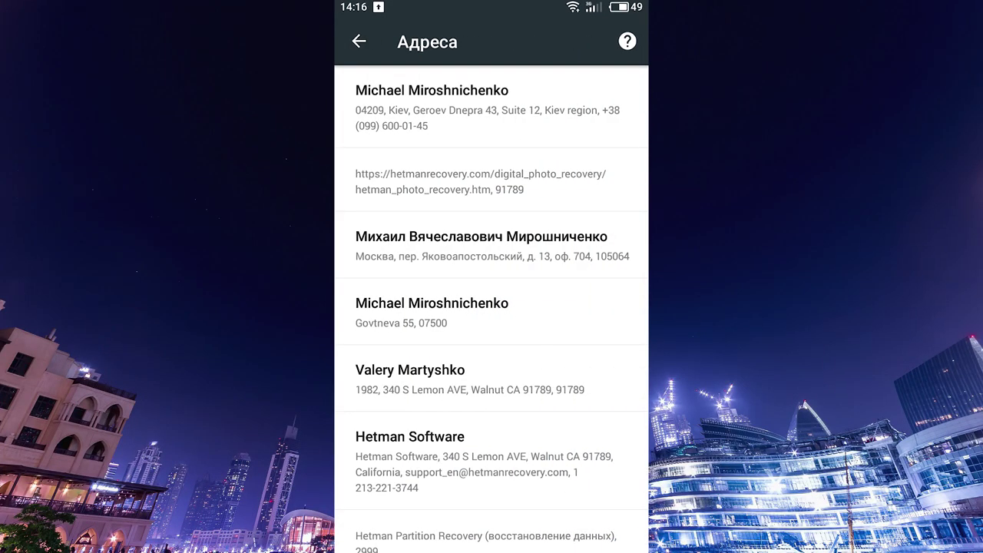
{"action": "left_click", "coordinate": [359, 42]}
Open the add-card form under Подсказки, cancel it, and return to Настройки.
{"action": "left_click", "coordinate": [384, 203]}
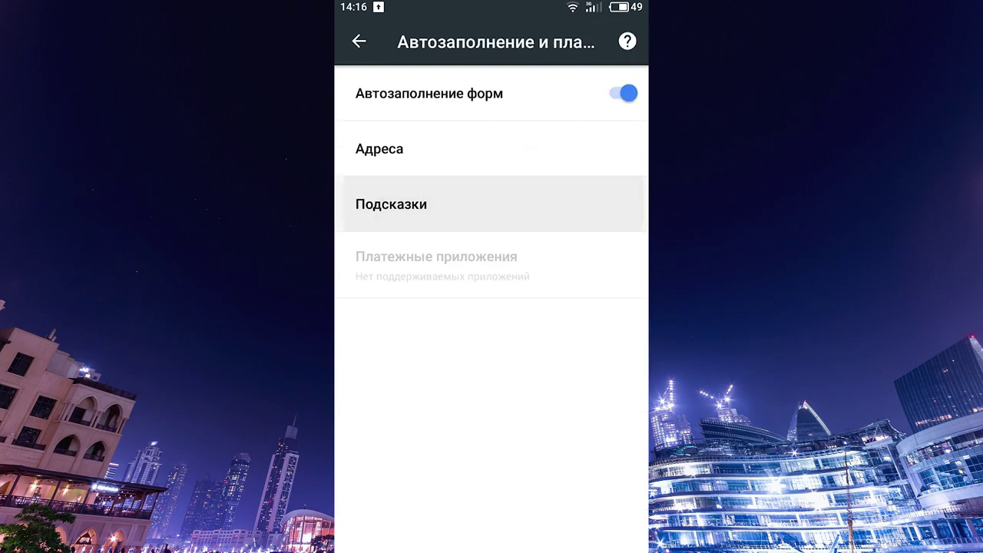
{"action": "left_click", "coordinate": [450, 93]}
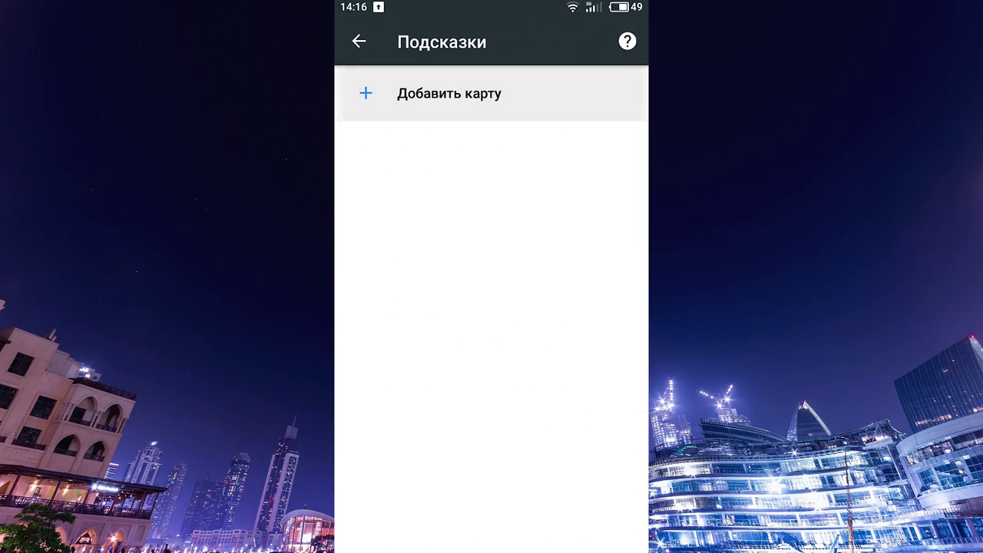
{"action": "left_click", "coordinate": [358, 41]}
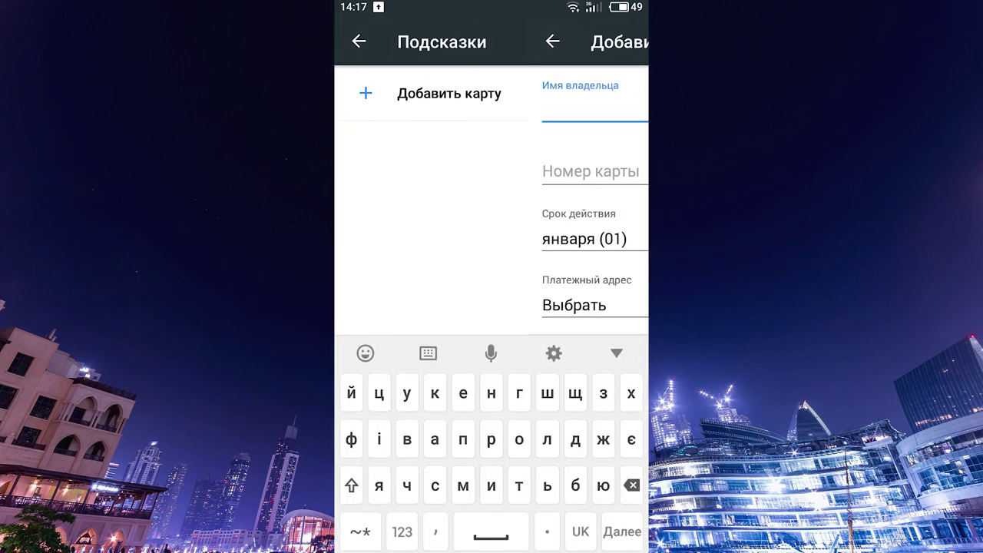
{"action": "left_click", "coordinate": [359, 42]}
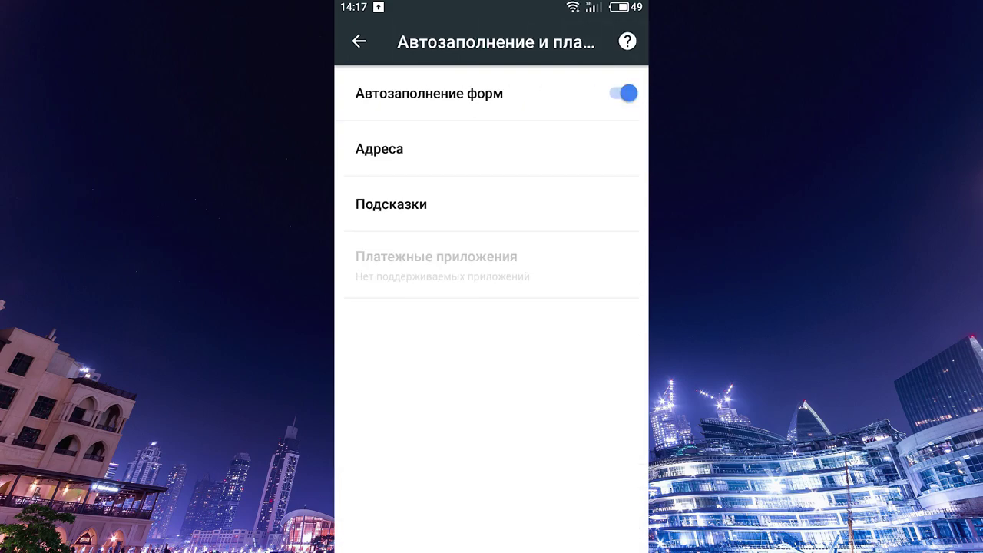
{"action": "left_click", "coordinate": [358, 42]}
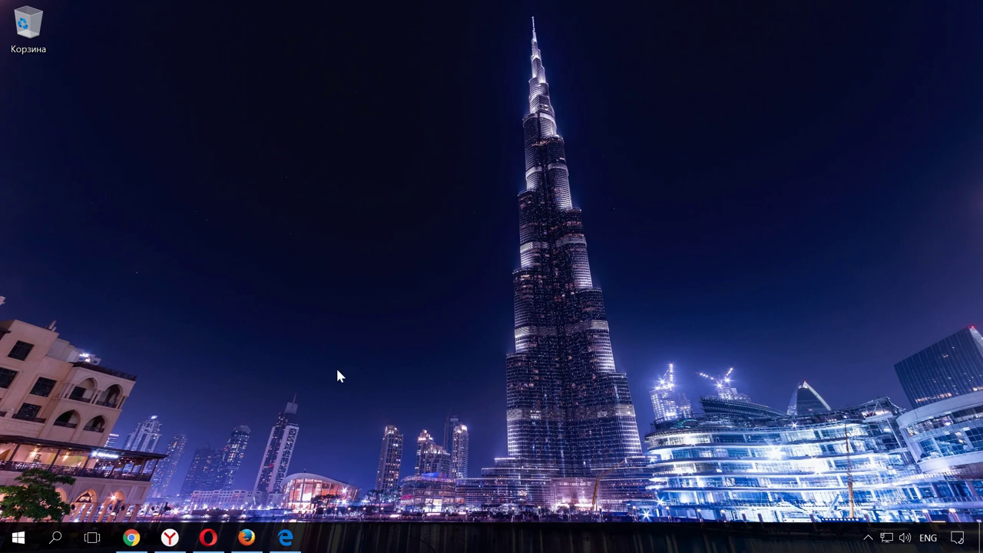
Delete the chrome://FirefoxAccounts entry from Firefox's Сохранённые логины, then minimize Firefox.
{"action": "left_click", "coordinate": [247, 537]}
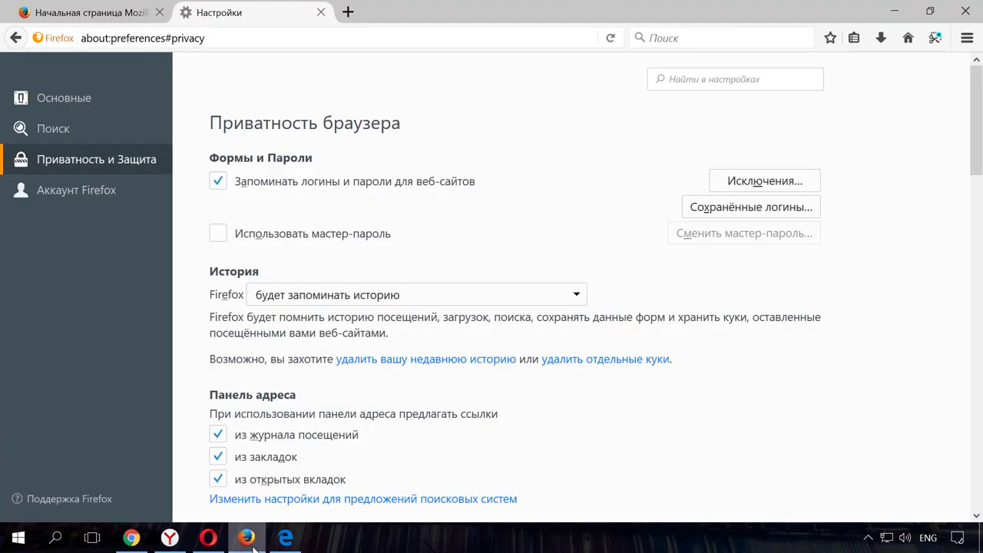
{"action": "left_click", "coordinate": [753, 209]}
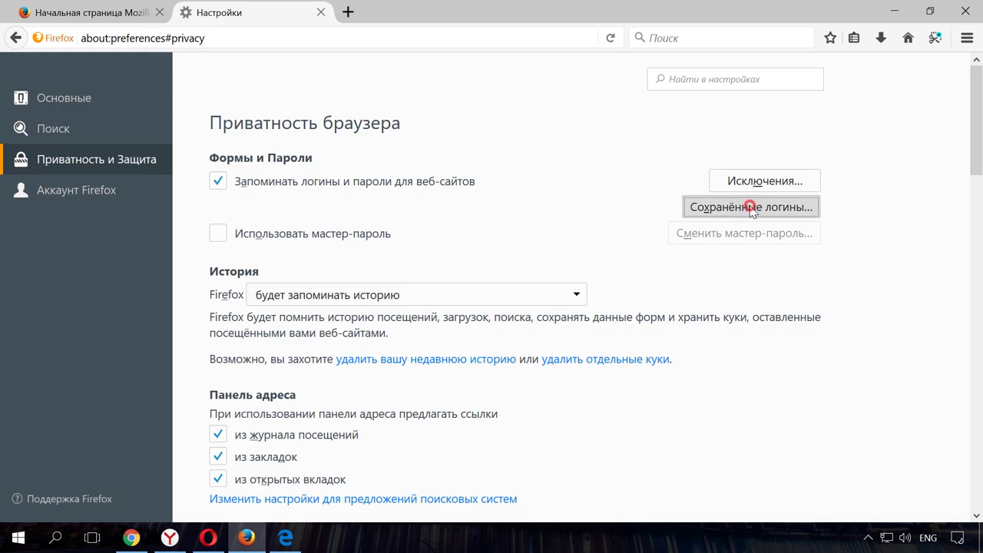
{"action": "left_click", "coordinate": [574, 269]}
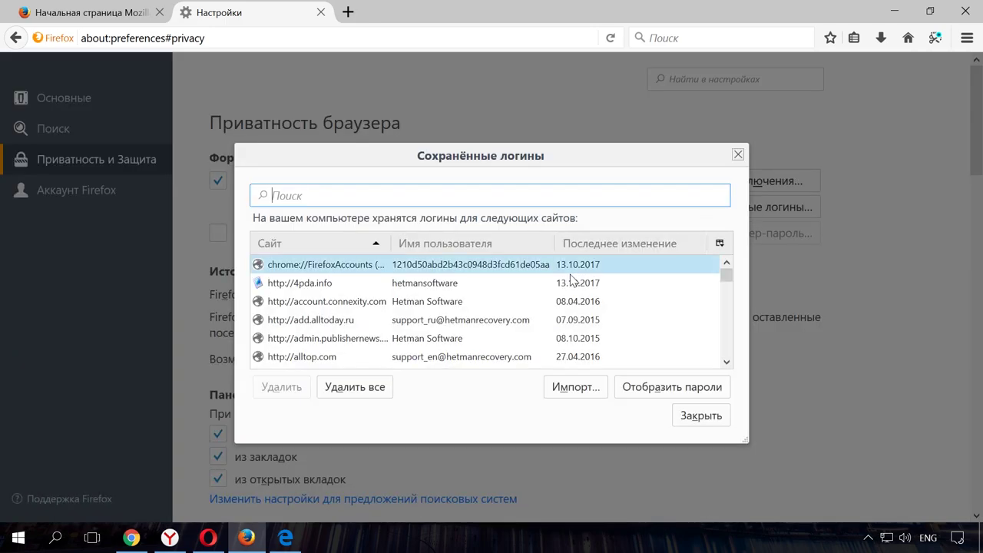
{"action": "left_click", "coordinate": [574, 270]}
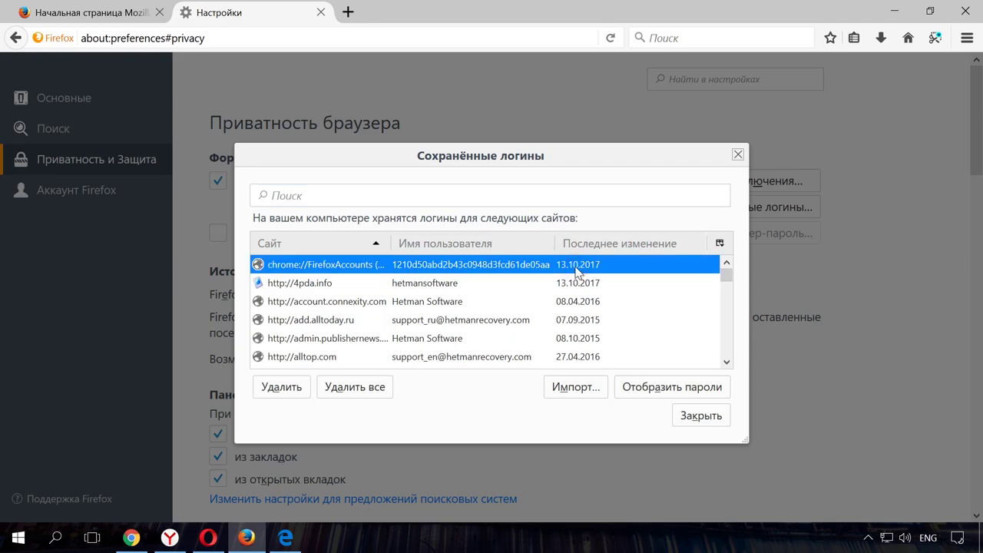
{"action": "left_click", "coordinate": [295, 389]}
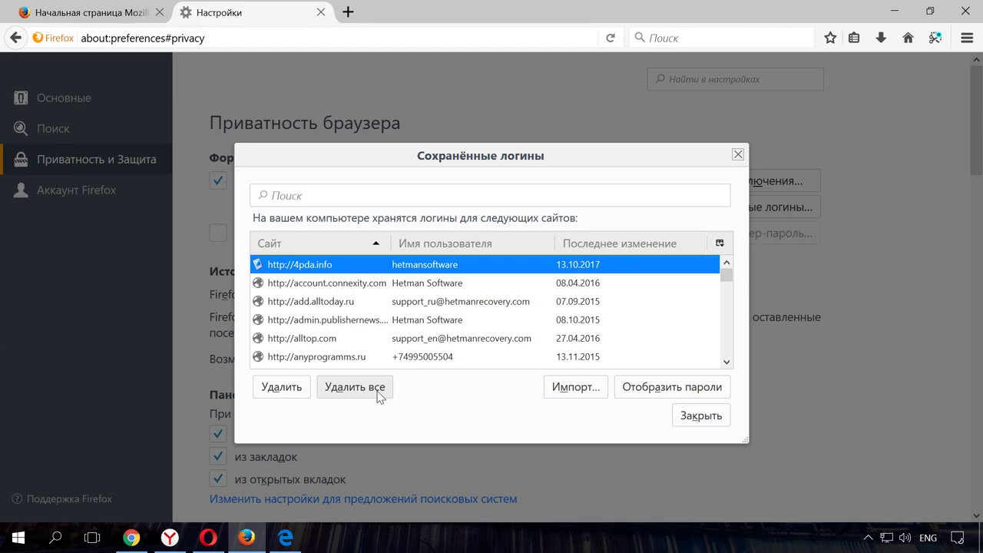
{"action": "left_click", "coordinate": [254, 544]}
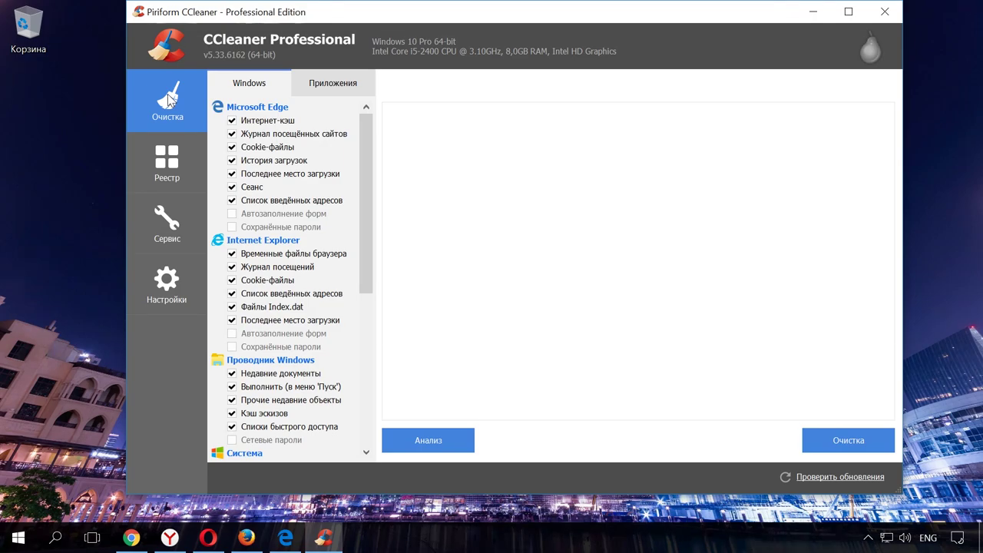
Check form autofill and saved passwords for Edge and Internet Explorer, accepting each warning.
{"action": "left_click", "coordinate": [232, 215]}
{"action": "left_click", "coordinate": [232, 227]}
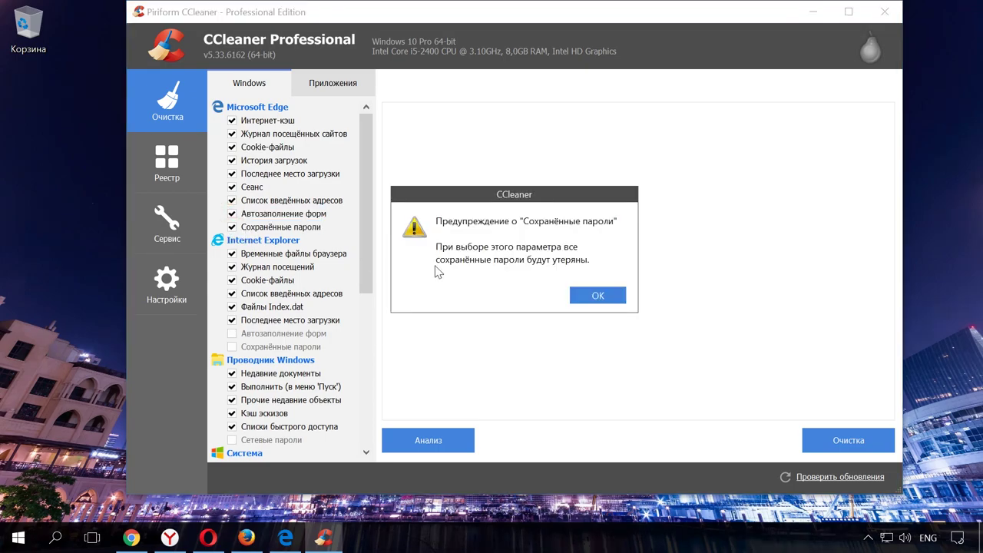
{"action": "left_click", "coordinate": [597, 296]}
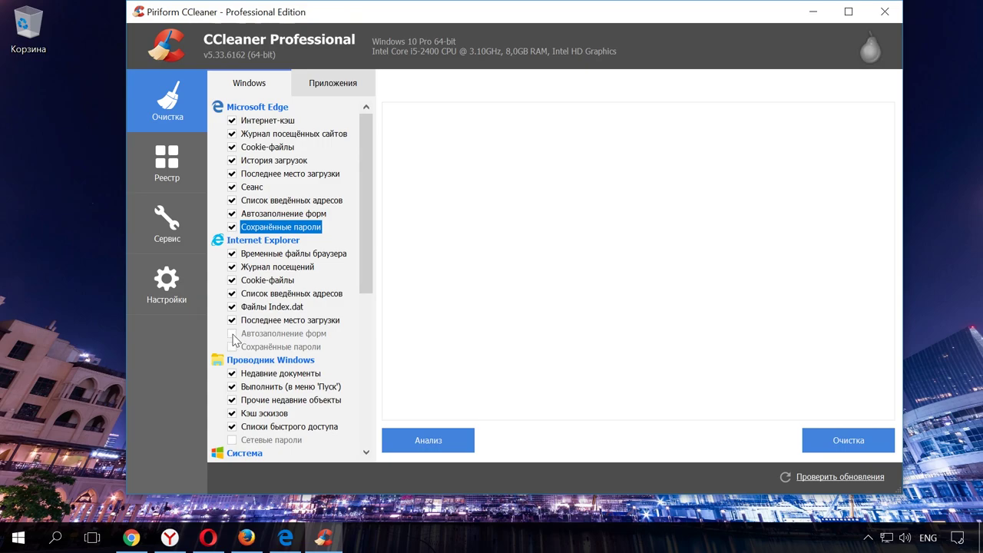
{"action": "left_click", "coordinate": [232, 333]}
{"action": "left_click", "coordinate": [233, 346]}
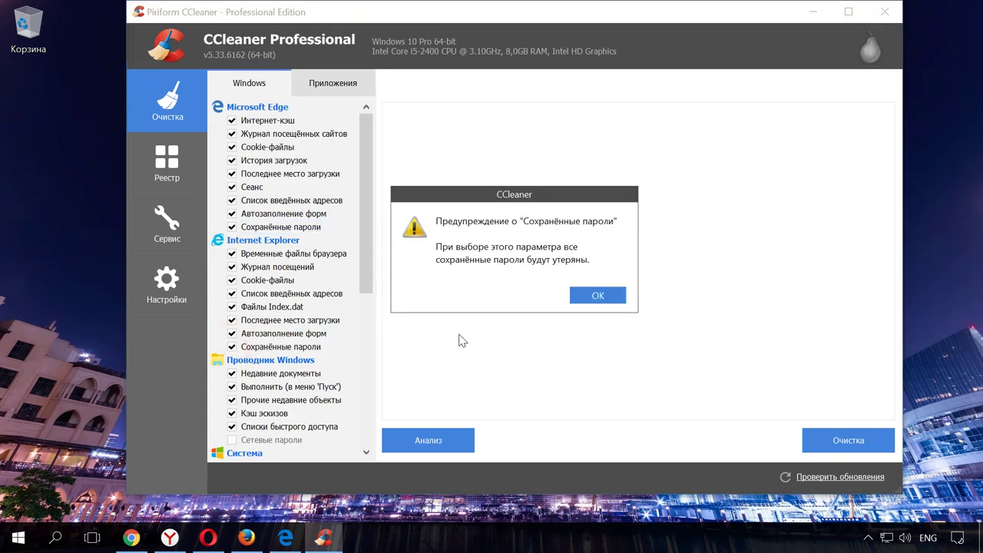
{"action": "left_click", "coordinate": [603, 297]}
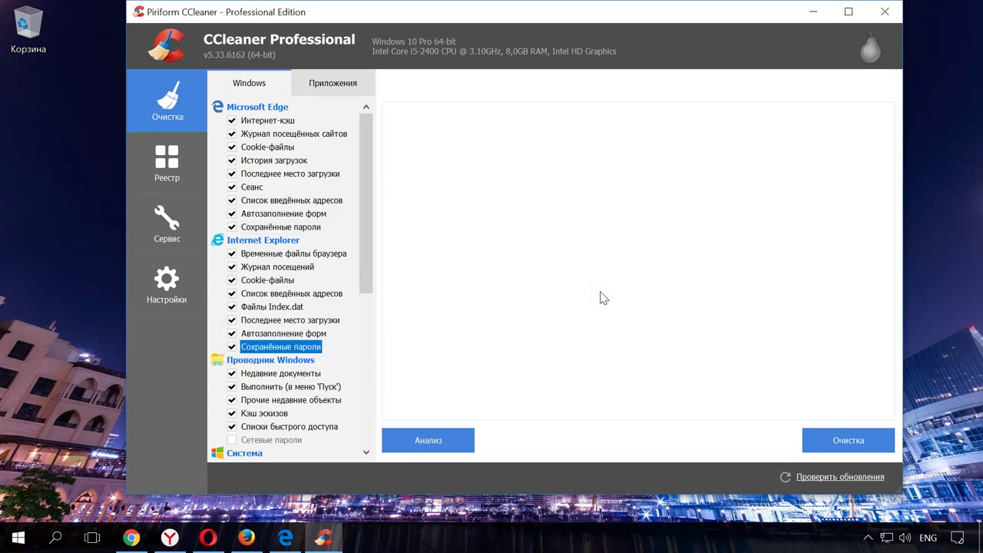
Tick Firefox saved passwords and form autofill on the Applications tab, then untick both.
{"action": "left_click", "coordinate": [335, 82]}
{"action": "left_click", "coordinate": [232, 227]}
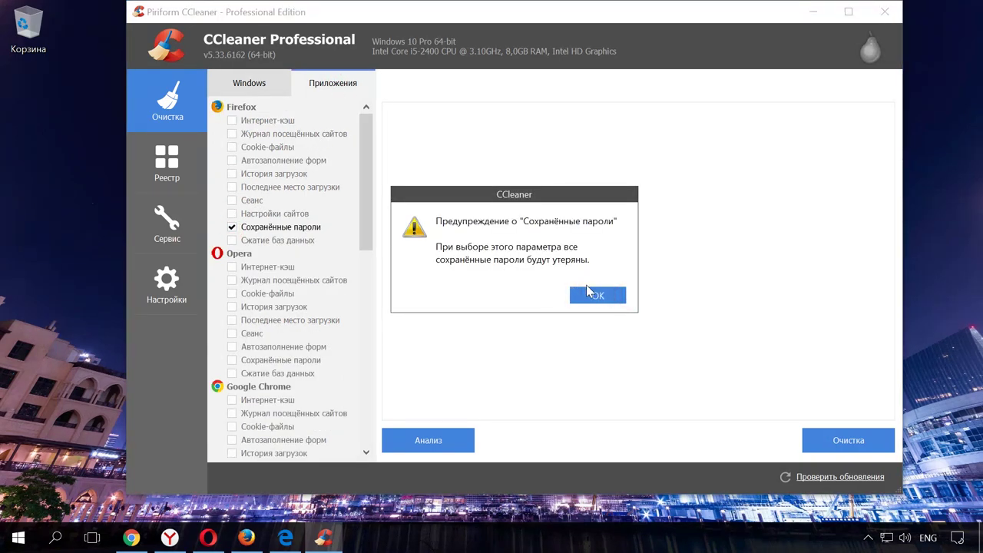
{"action": "left_click", "coordinate": [597, 296]}
{"action": "left_click", "coordinate": [232, 160]}
{"action": "left_click", "coordinate": [232, 160]}
{"action": "left_click", "coordinate": [232, 226]}
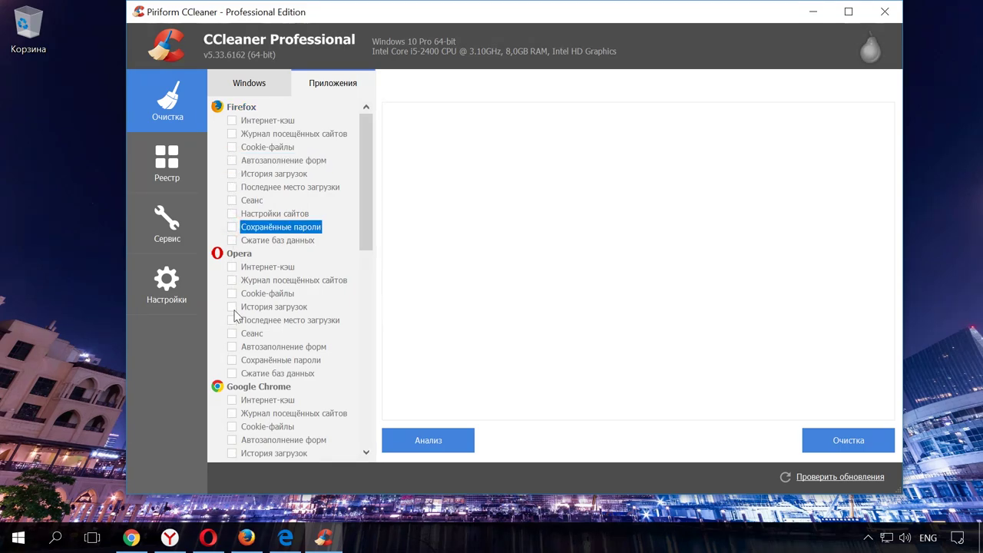
{"action": "left_click", "coordinate": [262, 86]}
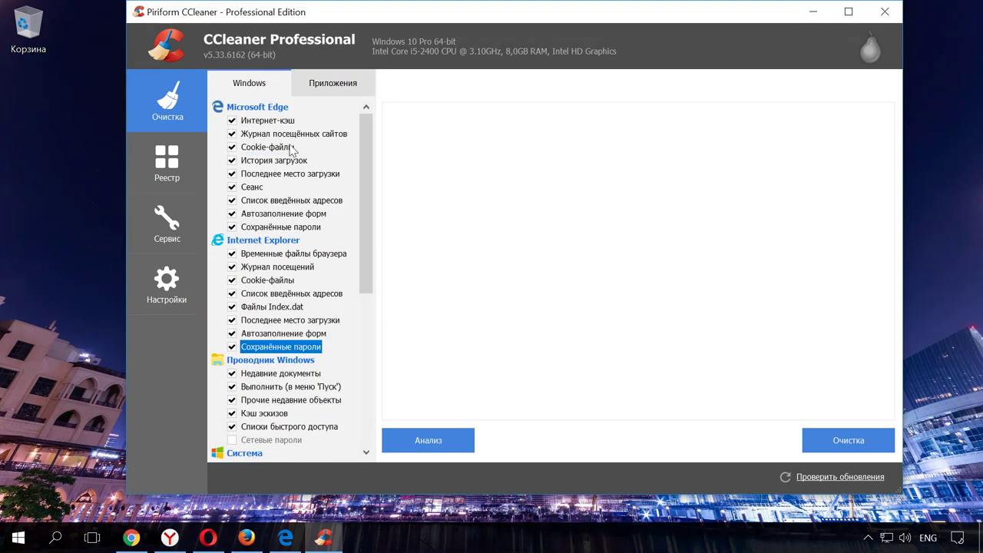
Run Анализ without closing Edge, then run Очистка.
{"action": "left_click", "coordinate": [439, 443]}
{"action": "left_click", "coordinate": [369, 301]}
{"action": "left_click", "coordinate": [653, 253]}
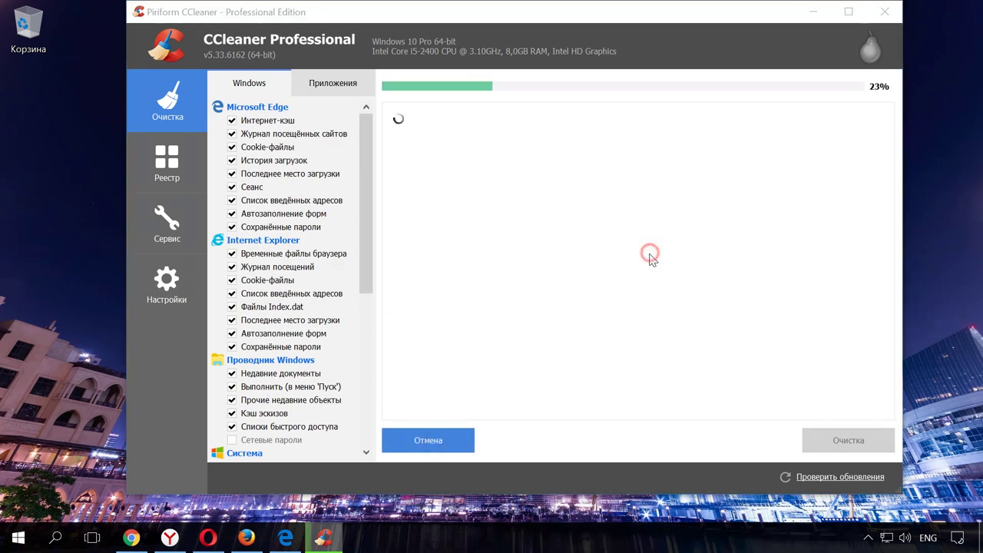
{"action": "left_click", "coordinate": [819, 437]}
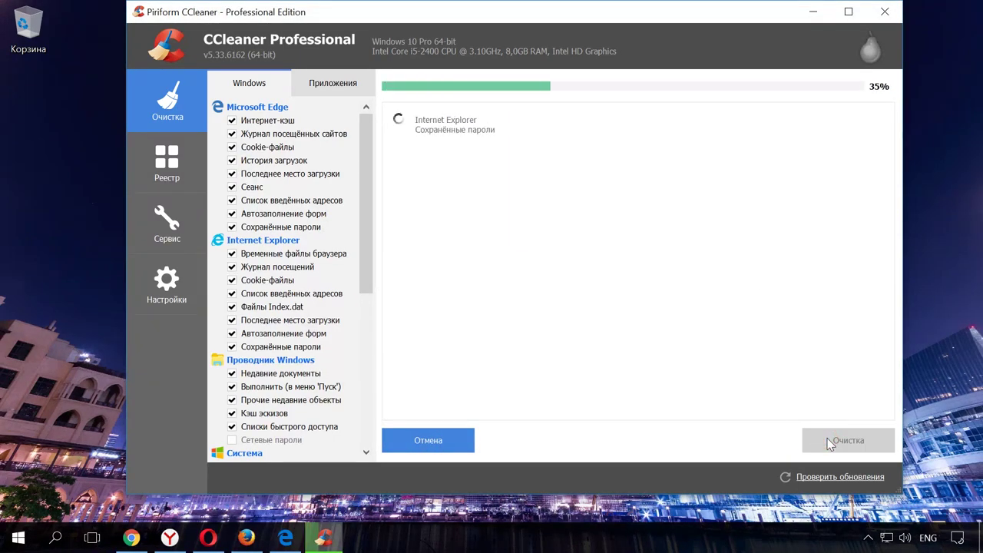
{"action": "left_click", "coordinate": [813, 11]}
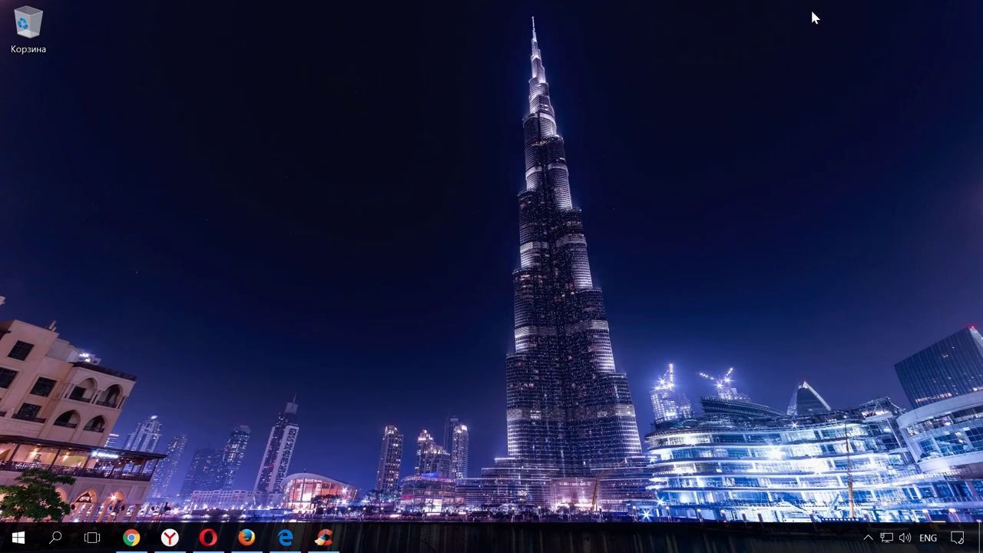
Open Управление паролями from Edge's advanced settings, which shows no saved passwords.
{"action": "left_click", "coordinate": [285, 538]}
{"action": "left_click", "coordinate": [965, 41]}
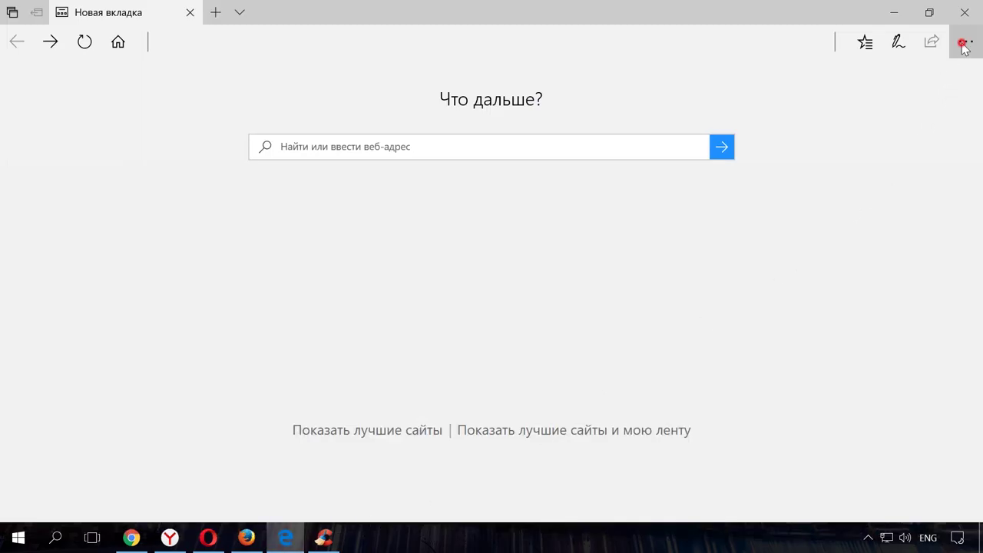
{"action": "left_click", "coordinate": [796, 504]}
{"action": "scroll", "coordinate": [802, 485], "scroll_direction": "down", "scroll_amount": 15}
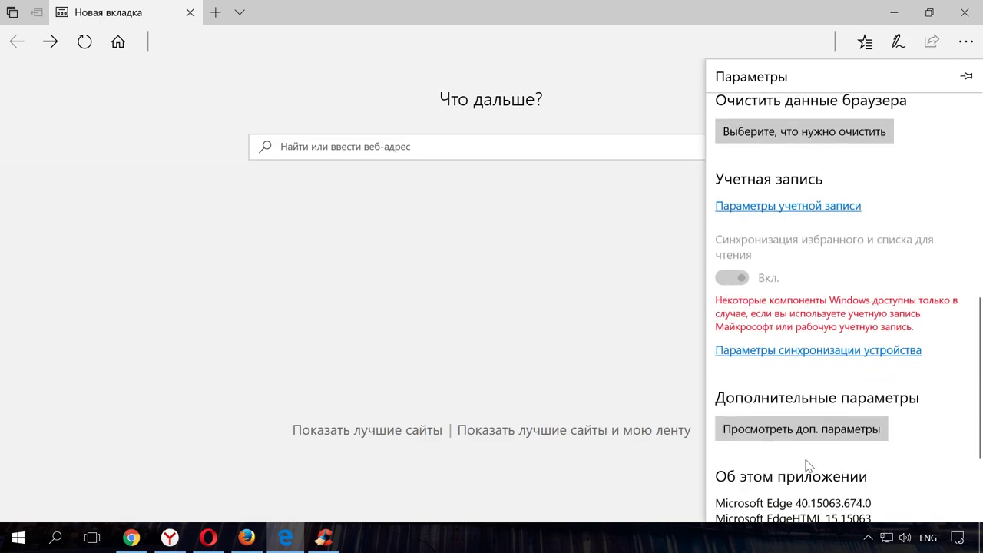
{"action": "left_click", "coordinate": [799, 298]}
{"action": "scroll", "coordinate": [825, 331], "scroll_direction": "down", "scroll_amount": 10}
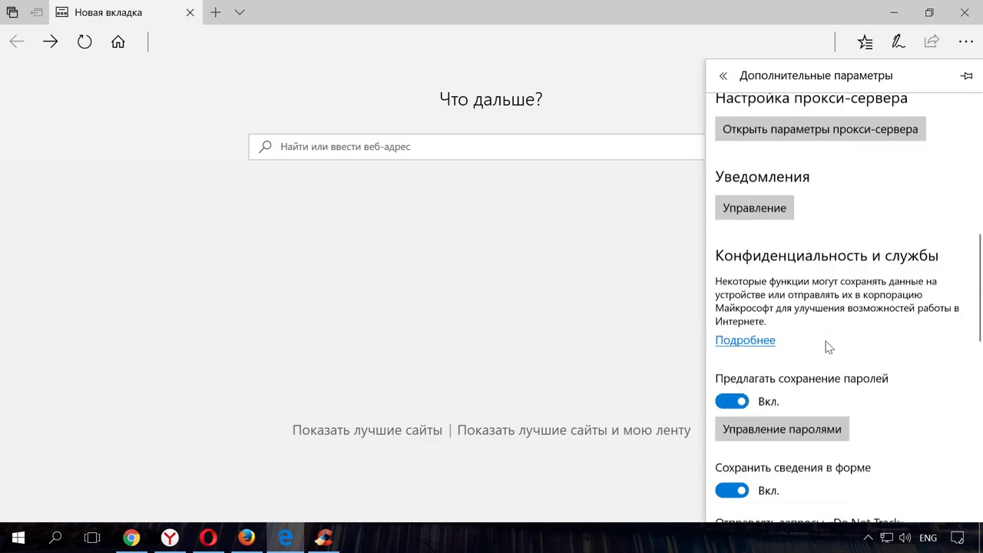
{"action": "left_click", "coordinate": [816, 380]}
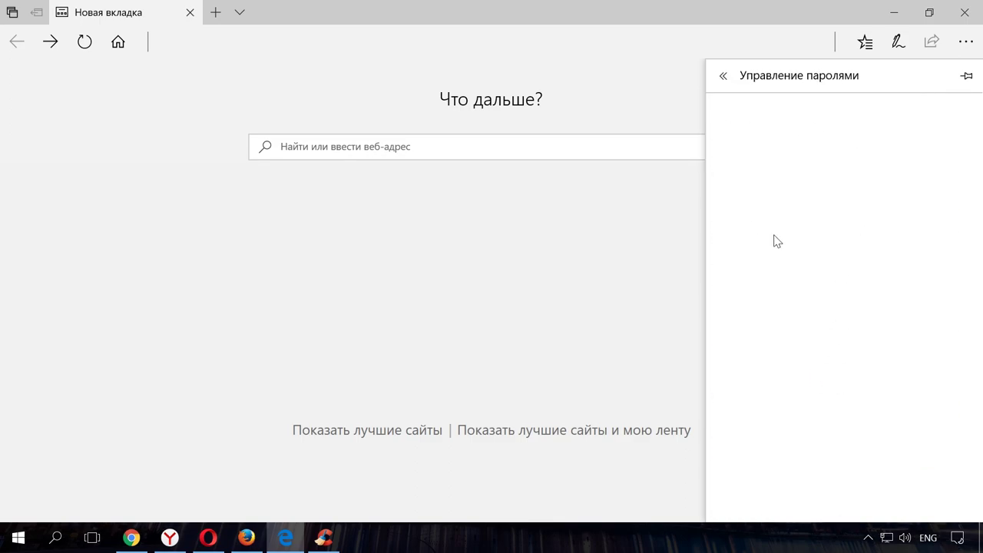